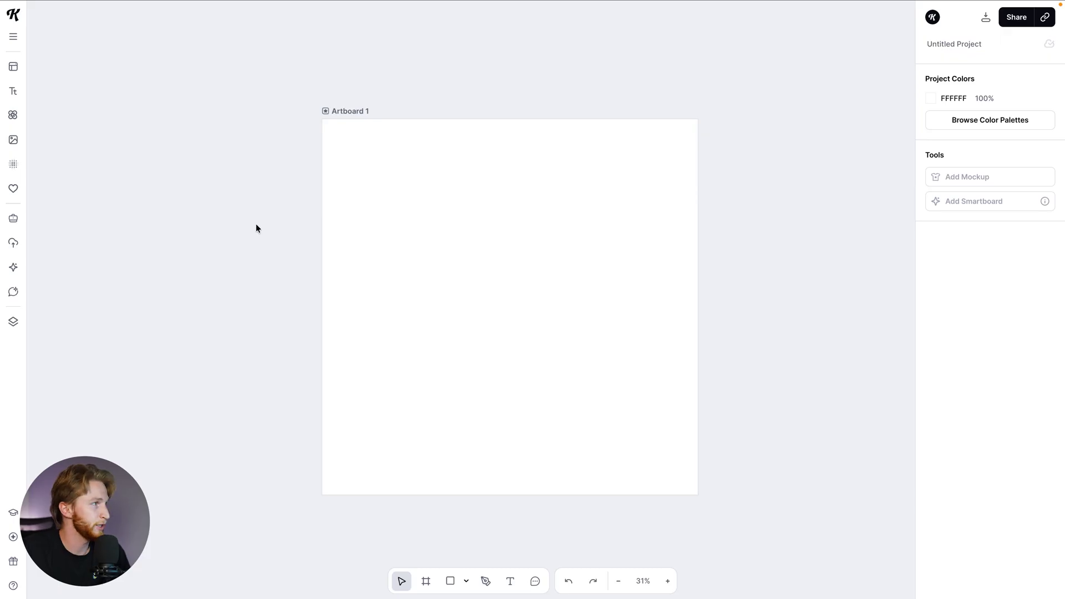
- Search the illustrations for "anime" and add the standing girl in a mauve hoodie with a black shoulder bag to the artboard
left_click(14, 116)
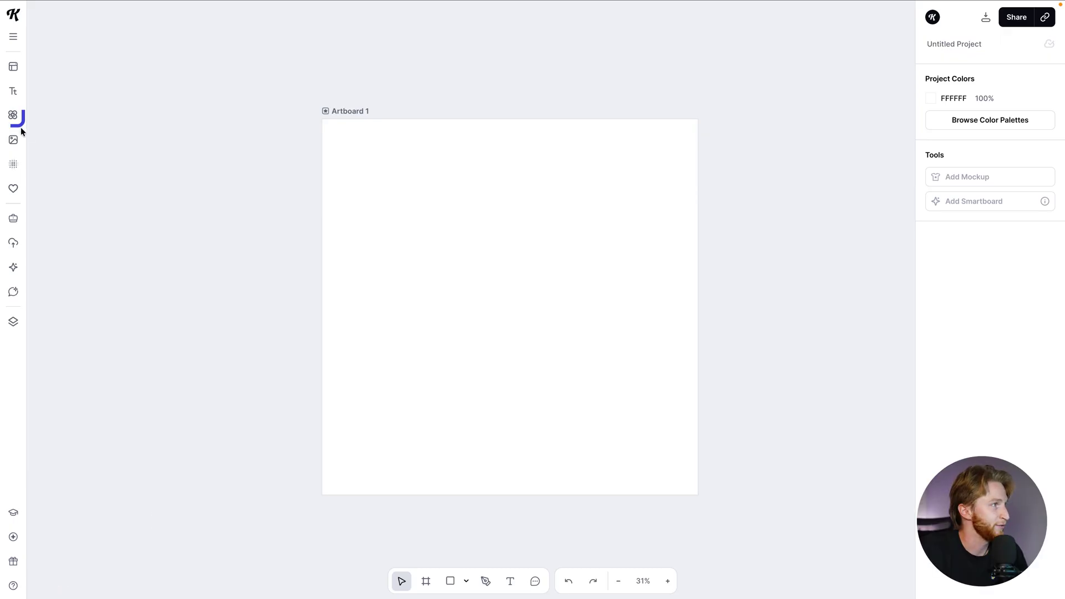
left_click(109, 40)
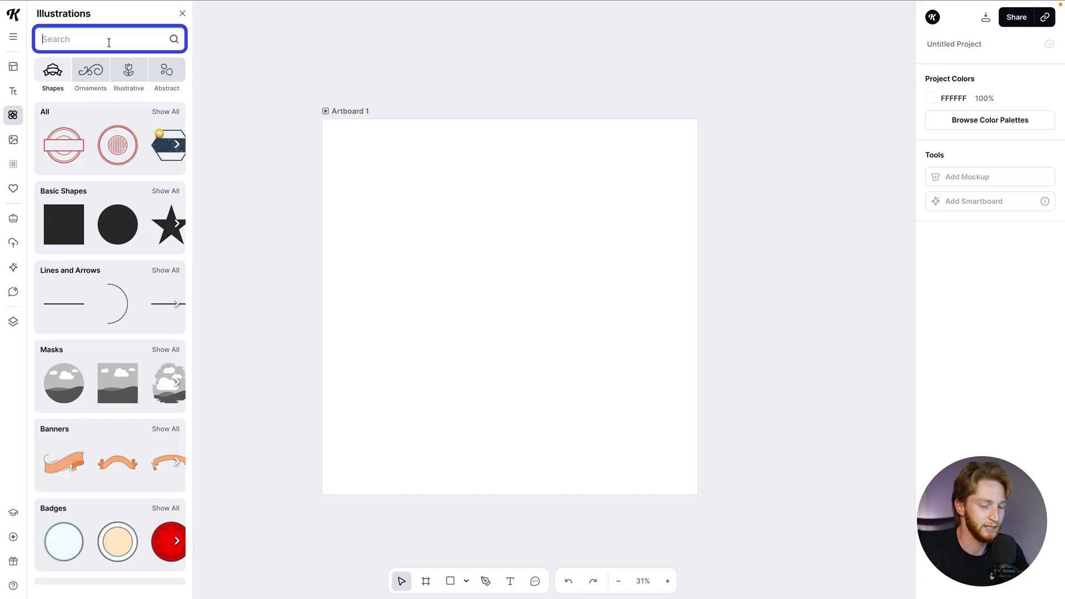
type("anime")
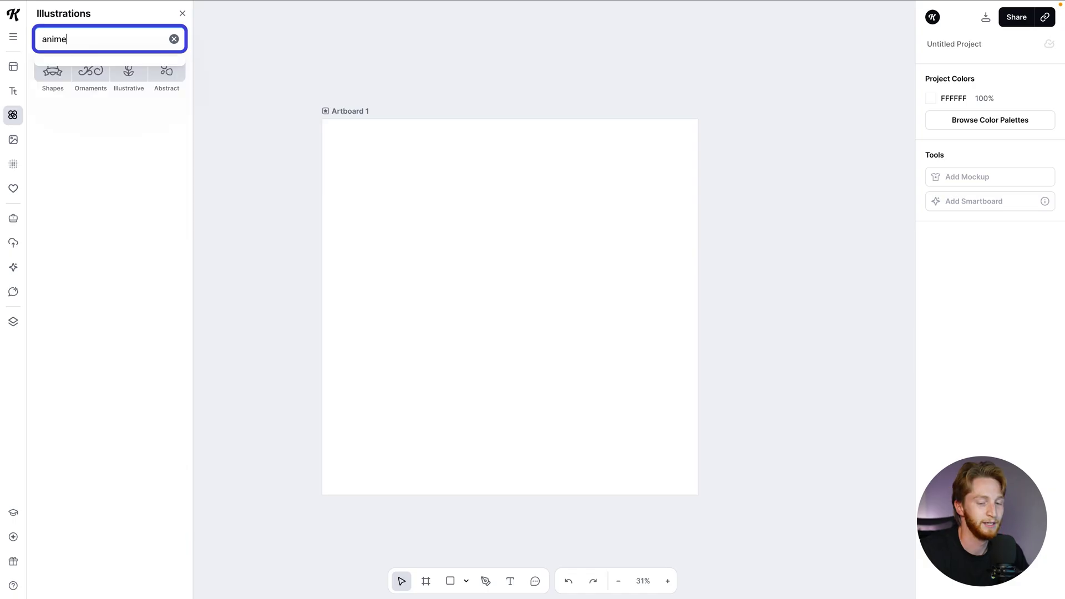
scroll(102, 272, "down", 2)
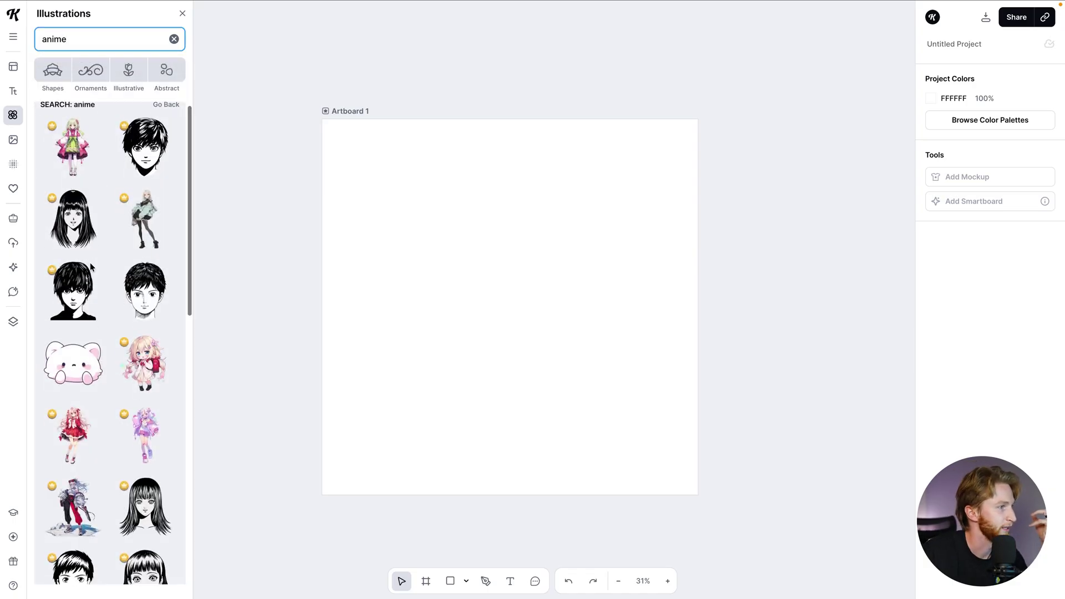
scroll(102, 272, "down", 8)
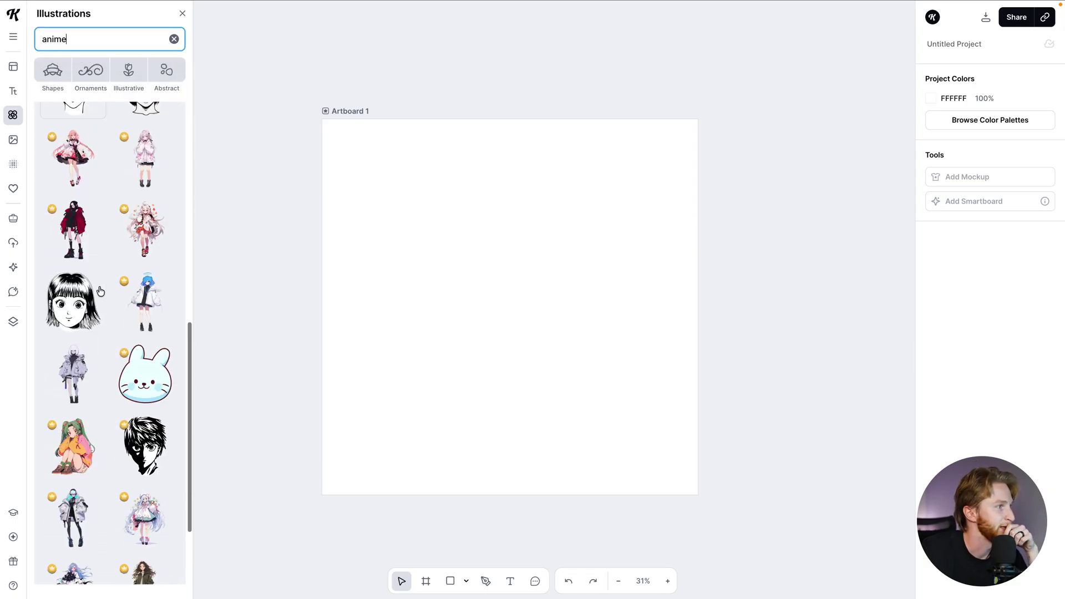
scroll(100, 290, "down", 6)
left_click(152, 341)
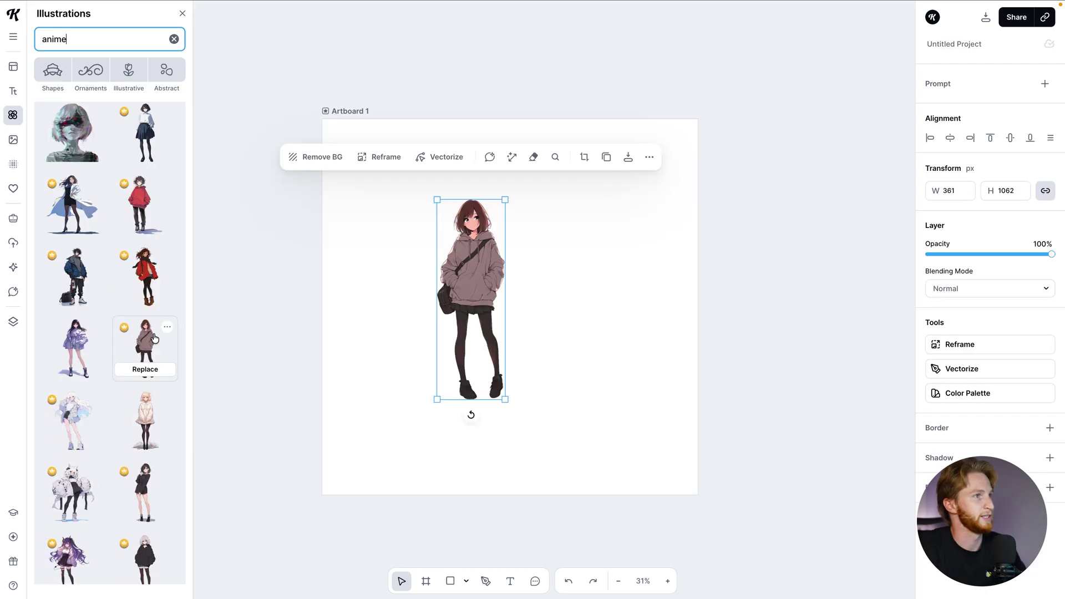
left_click(552, 312)
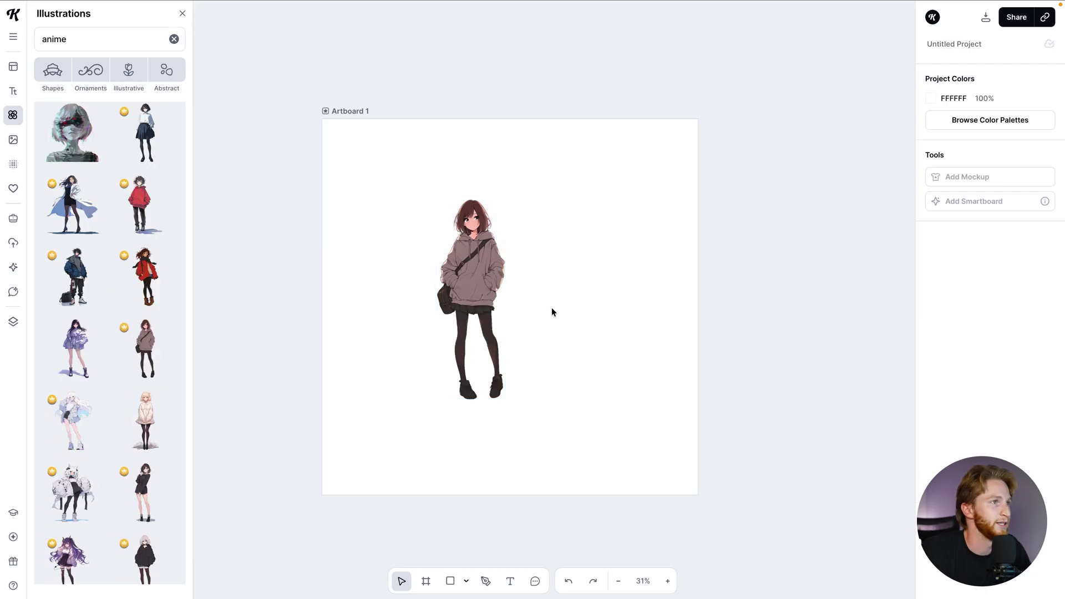
left_click(181, 14)
- Enlarge the girl illustration proportionally and center it horizontally on the artboard
left_click(471, 333)
left_click_drag(507, 400, 516, 432)
left_click(949, 138)
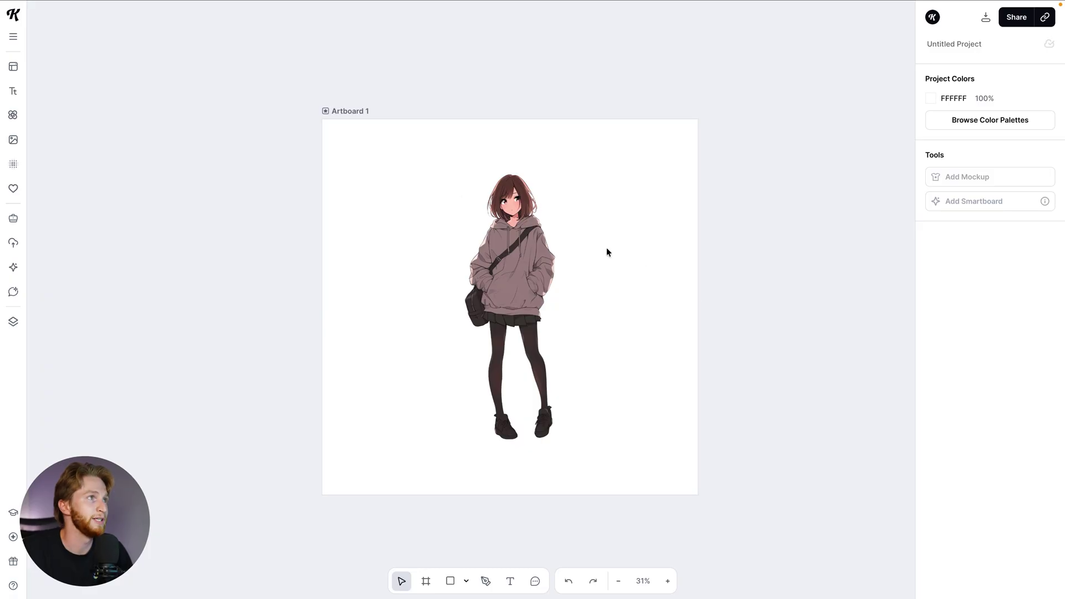
- Add a Smartboard to Artboard 1 and generate it with the prompt "change this character hoodie to a dark maroon color"
left_click(351, 112)
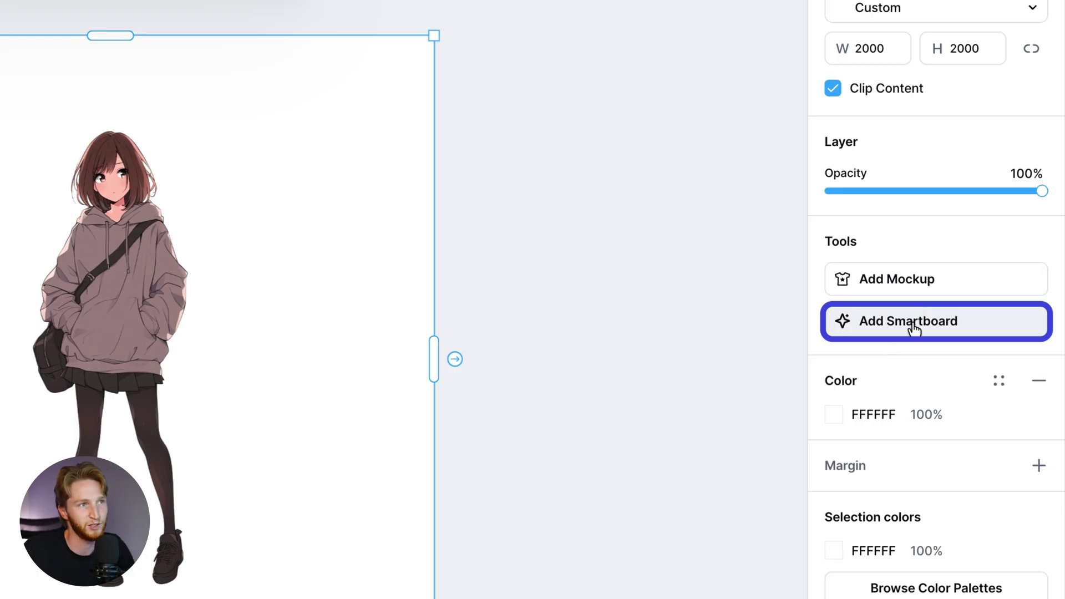
left_click(914, 328)
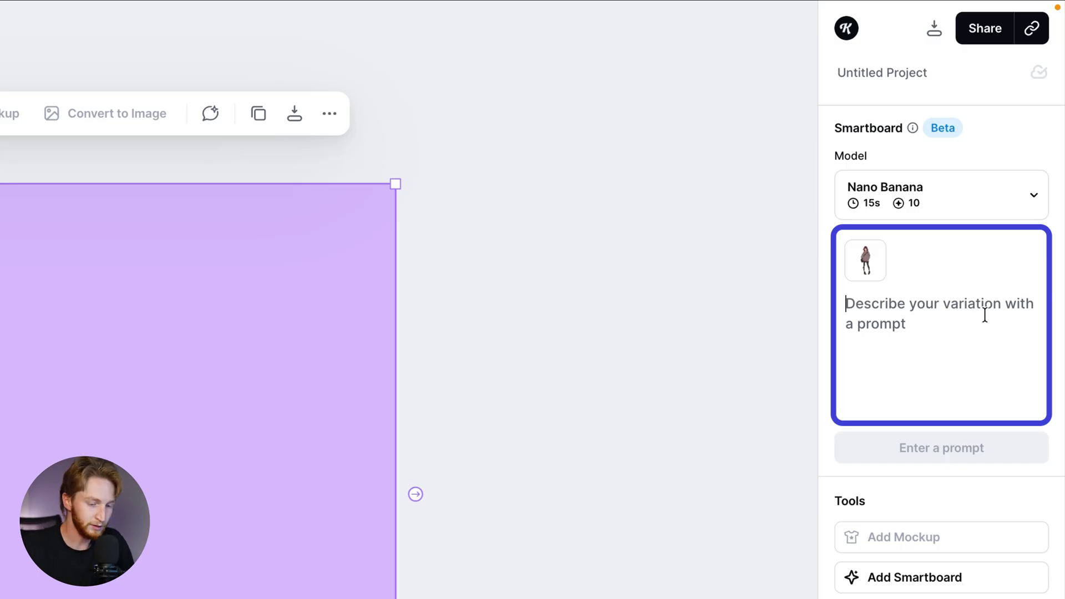
type("change t")
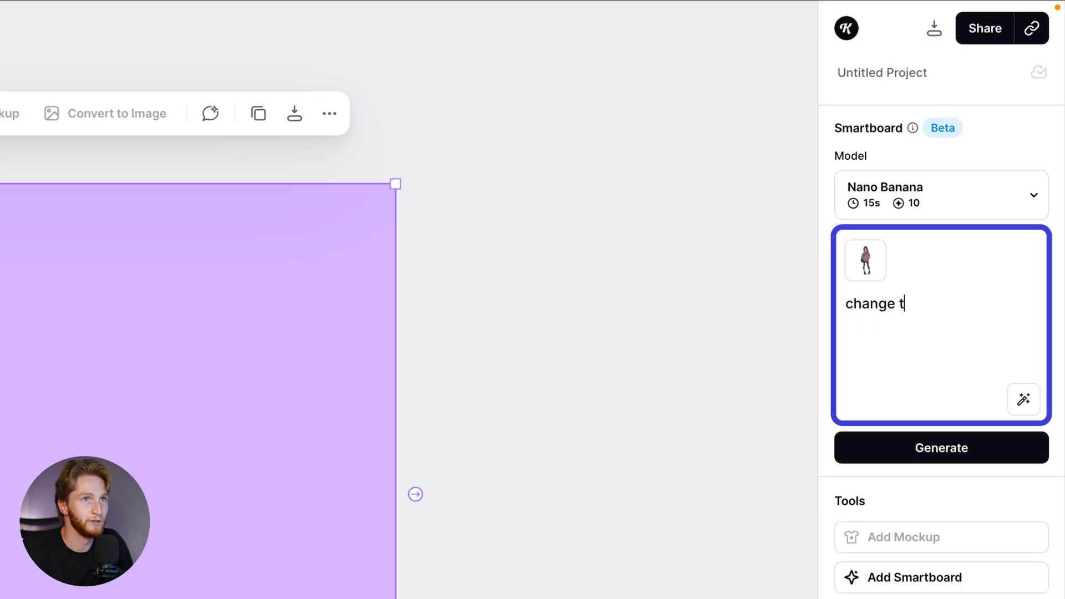
type("his character hoodie t")
scroll(300, 376, "right", 1)
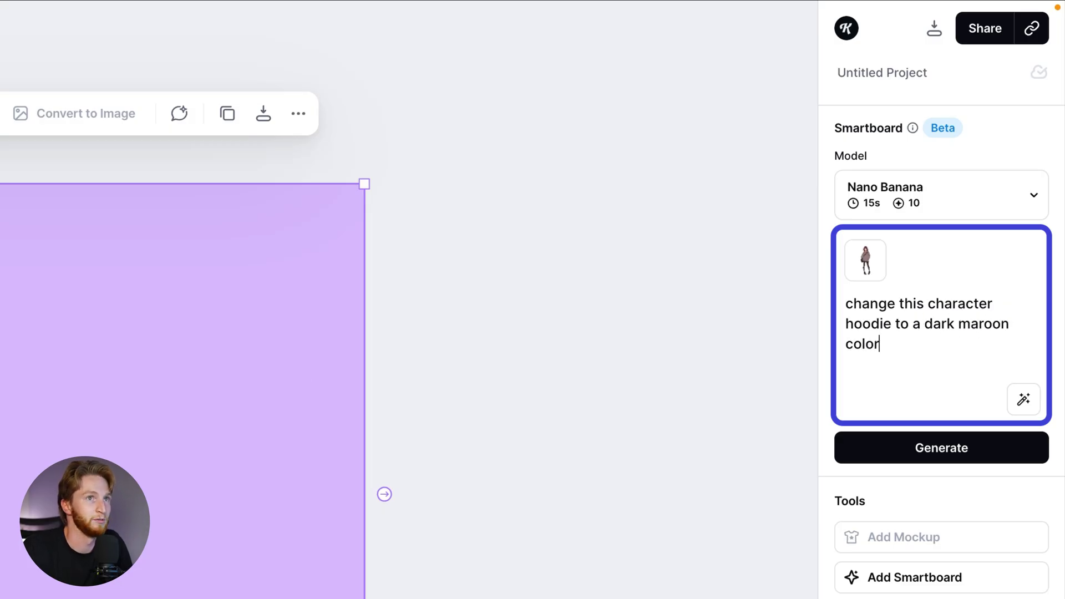
key("Tab")
left_click(852, 465)
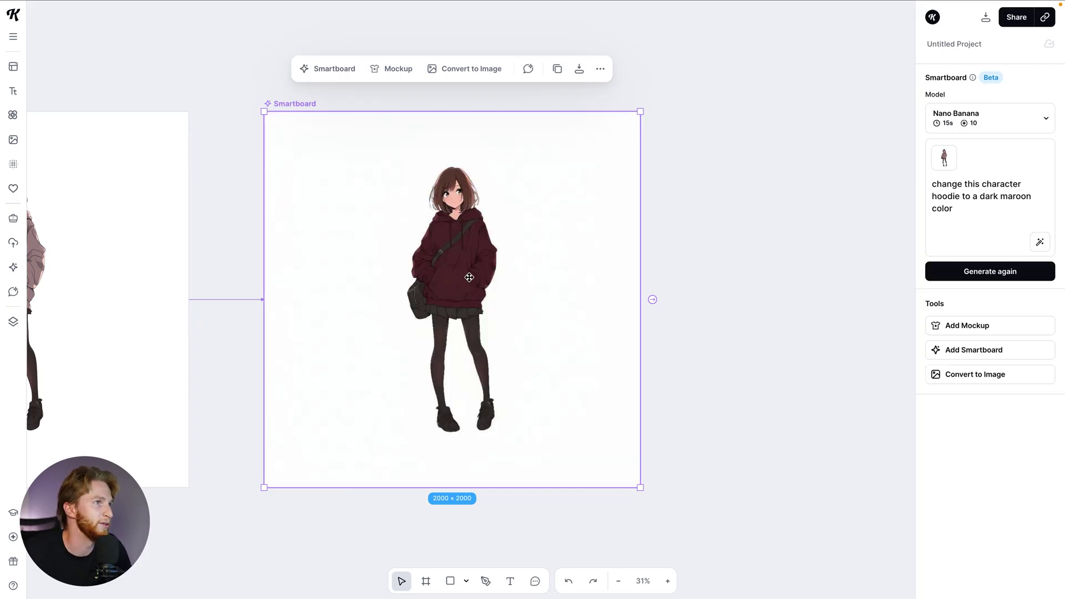
- Add an empty follow-up Smartboard linked to the maroon hoodie variation
scroll(467, 278, "down", 3)
scroll(453, 277, "left", 2)
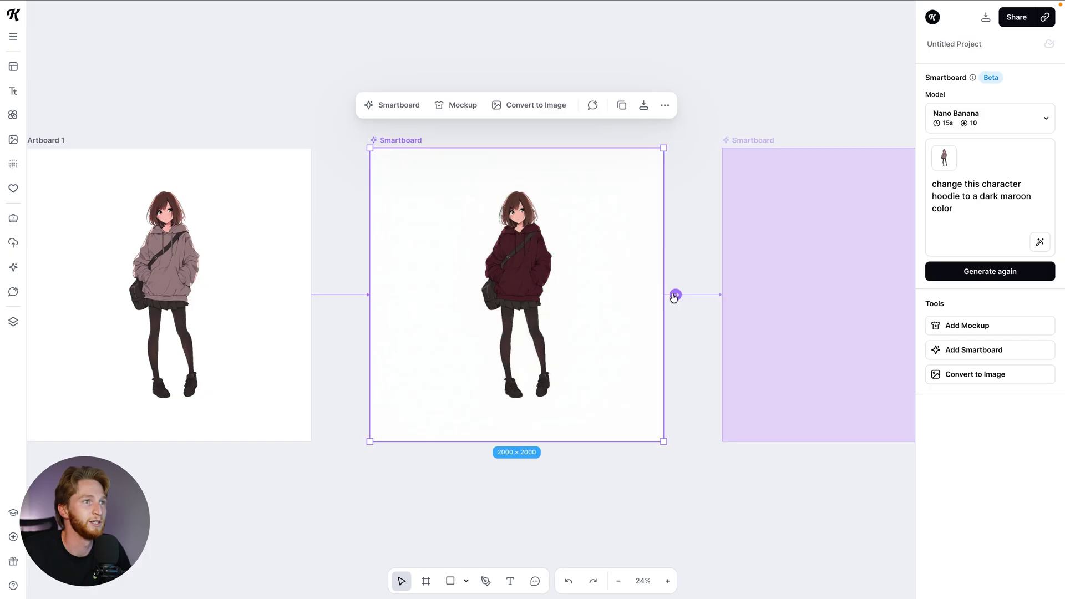
left_click(675, 294)
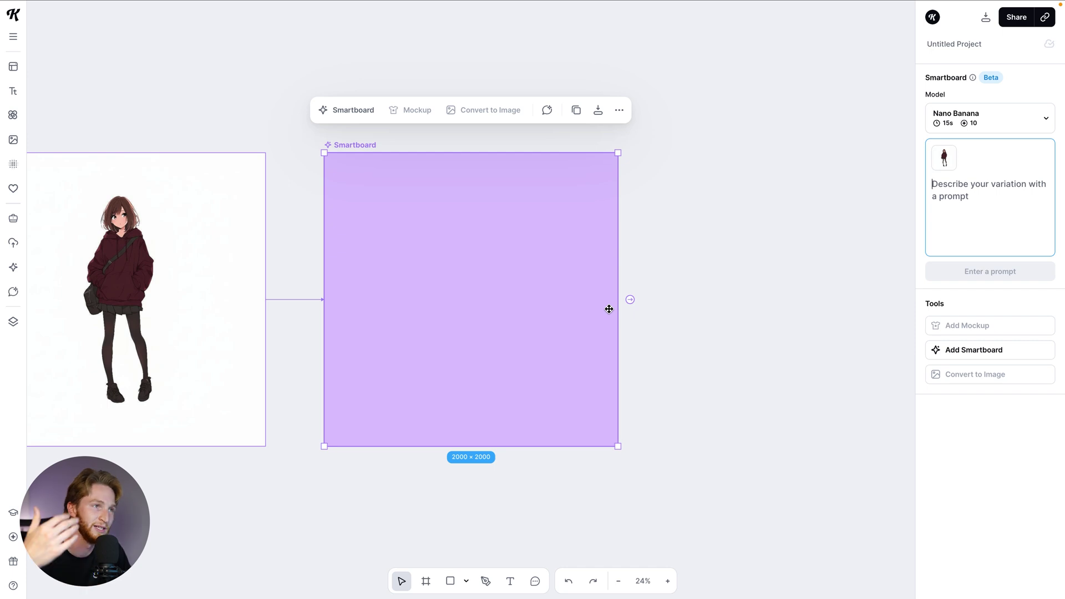
- Add another Smartboard from Artboard 1 and generate it with the prompt "change the characters hoodie color to lime green"
scroll(535, 310, "left", 10)
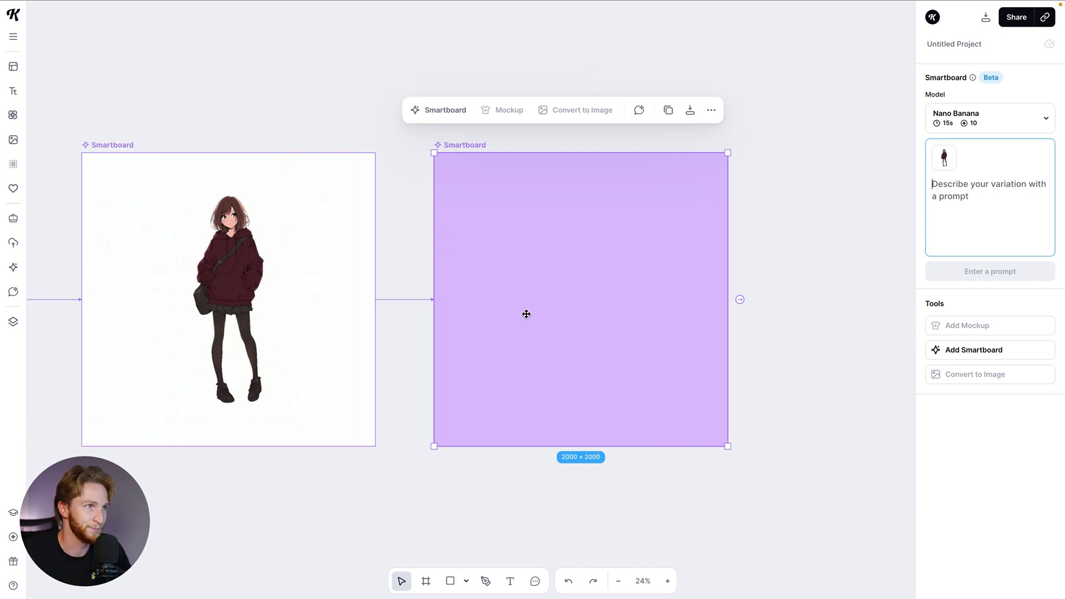
left_click(217, 144)
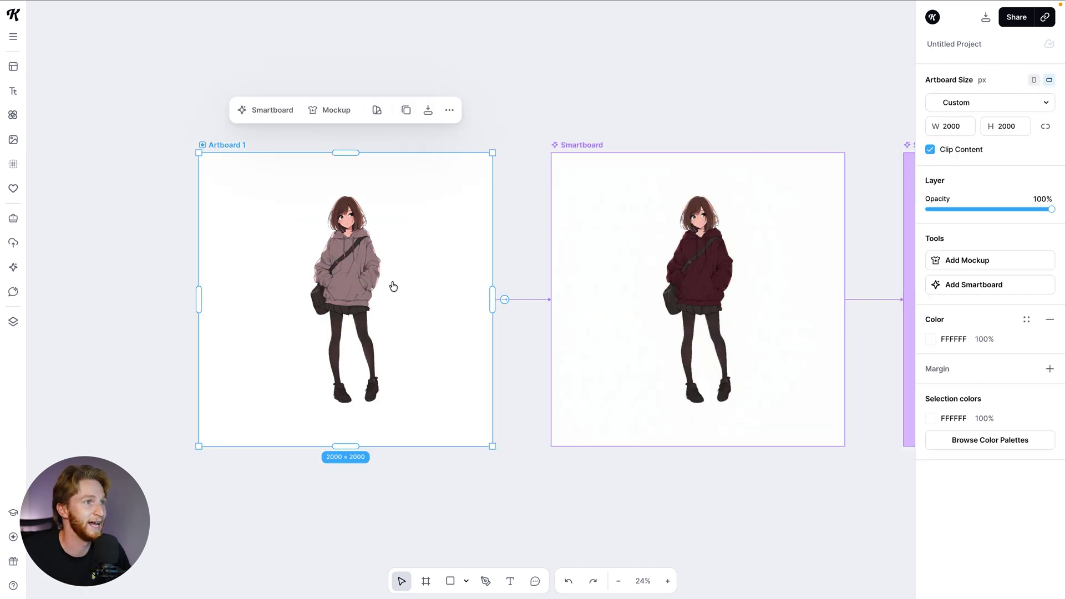
left_click(504, 300)
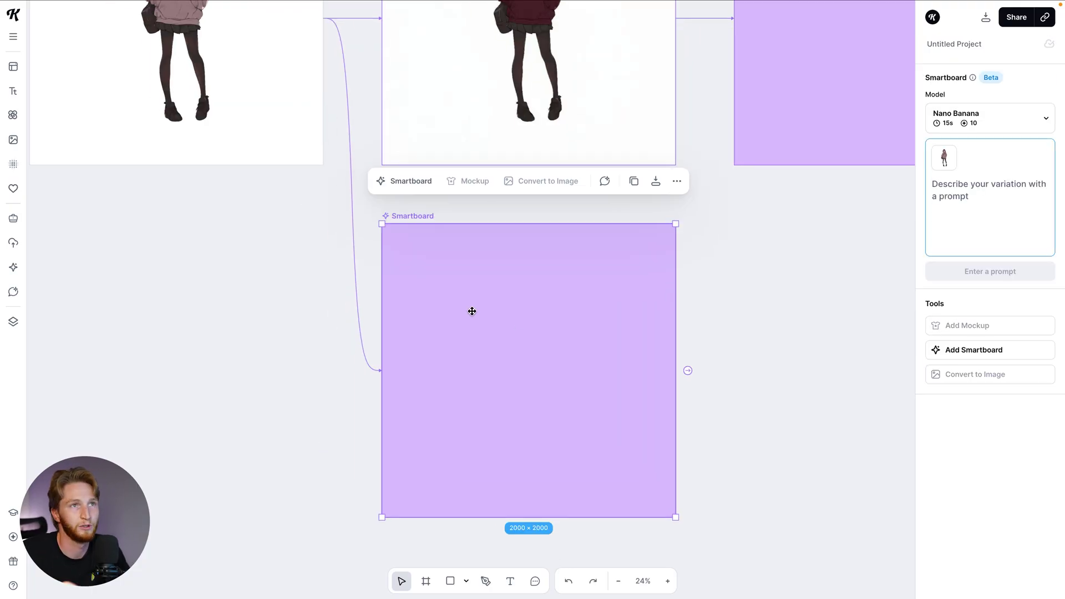
type("change the char")
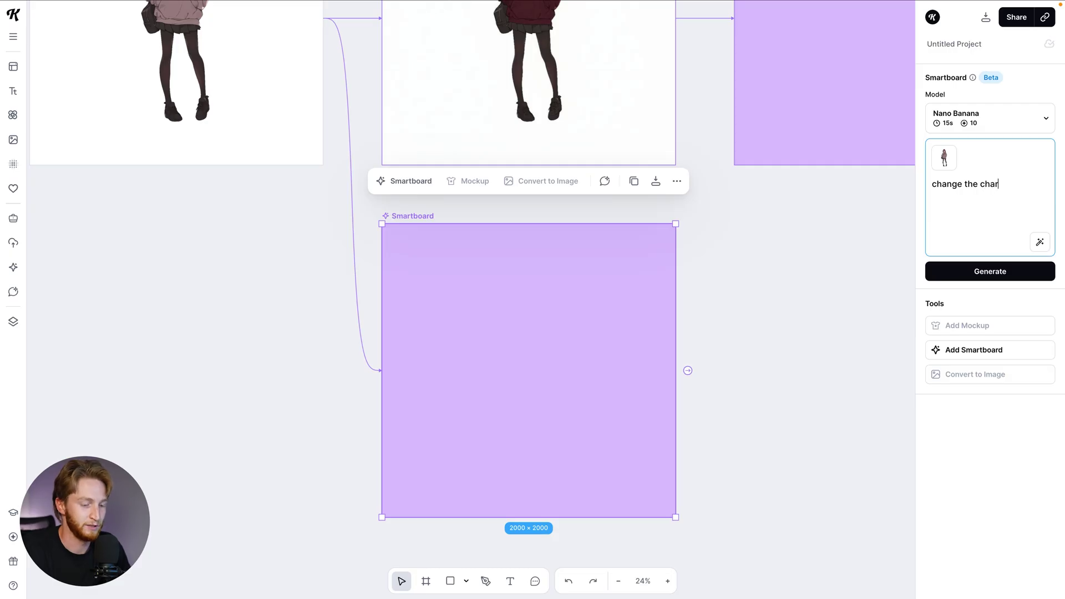
type("cat")
key("BackSpace")
key("BackSpace")
key("BackSpace")
type("acters hoodie color to")
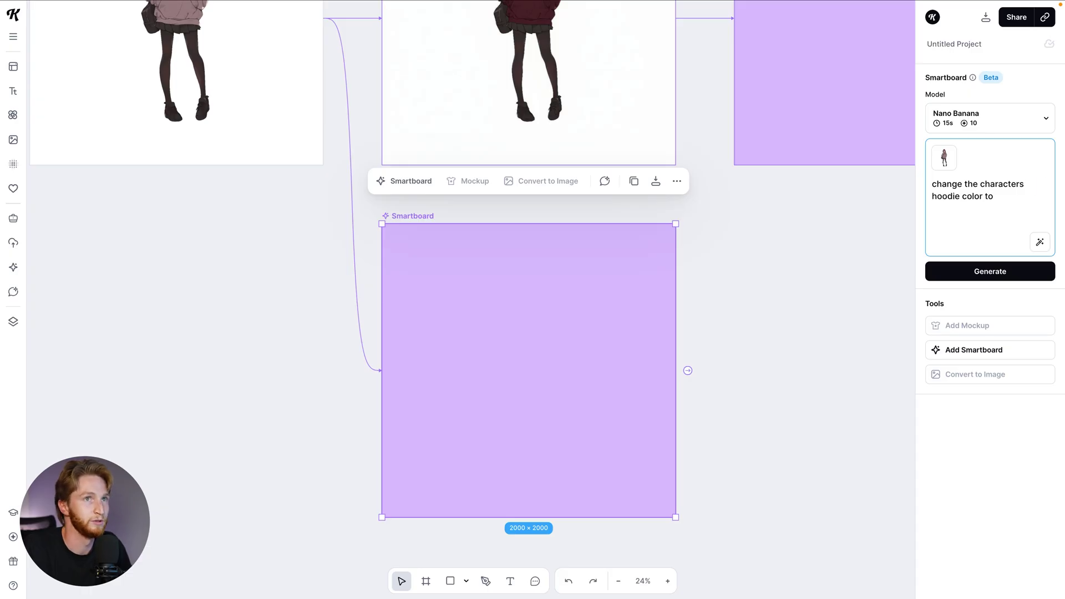
type(" lime green")
key("Return")
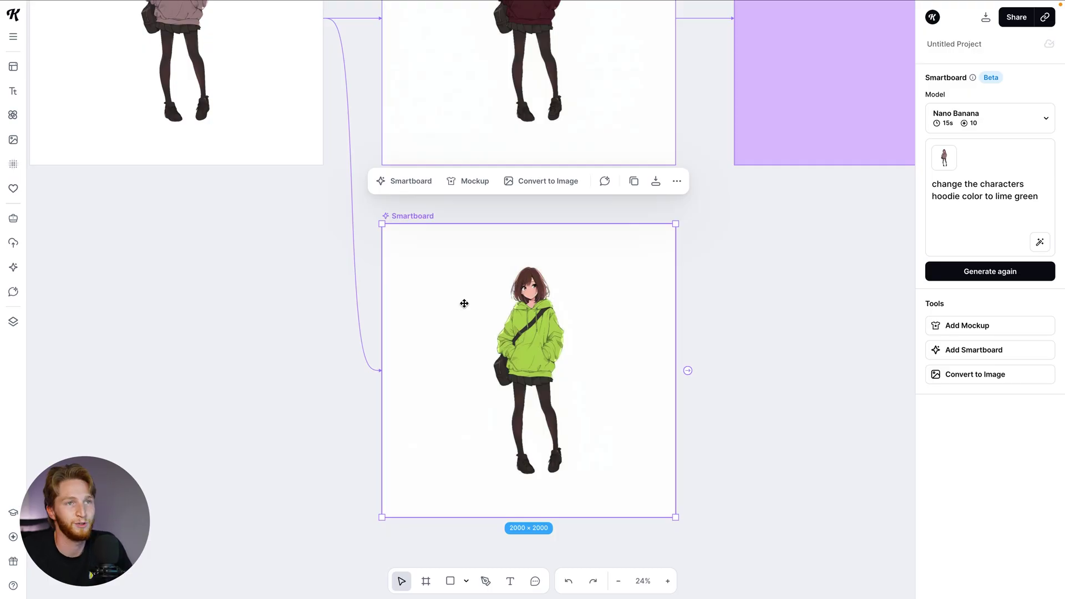
- Add a third Smartboard from Artboard 1 and place it above the maroon hoodie variation
scroll(488, 356, "up", 1)
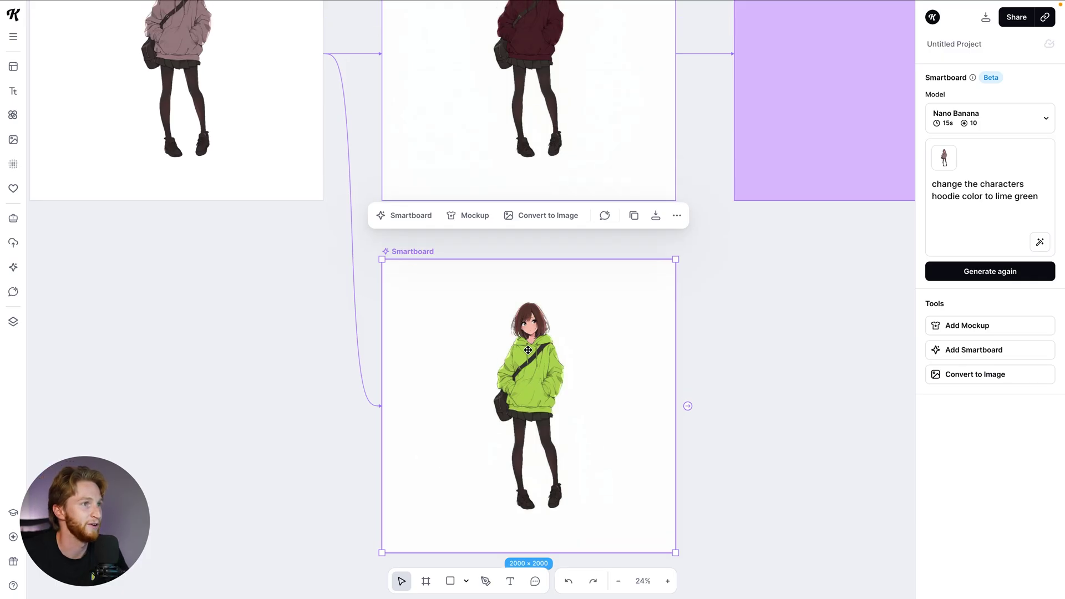
scroll(528, 378, "down", 2)
scroll(529, 378, "up", 1)
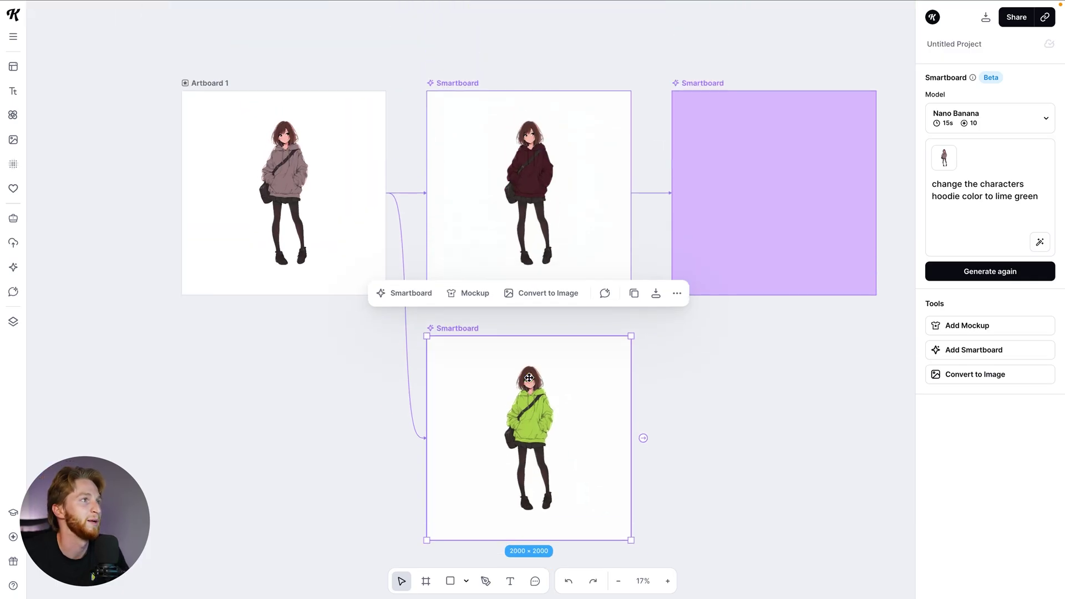
scroll(533, 388, "up", 2)
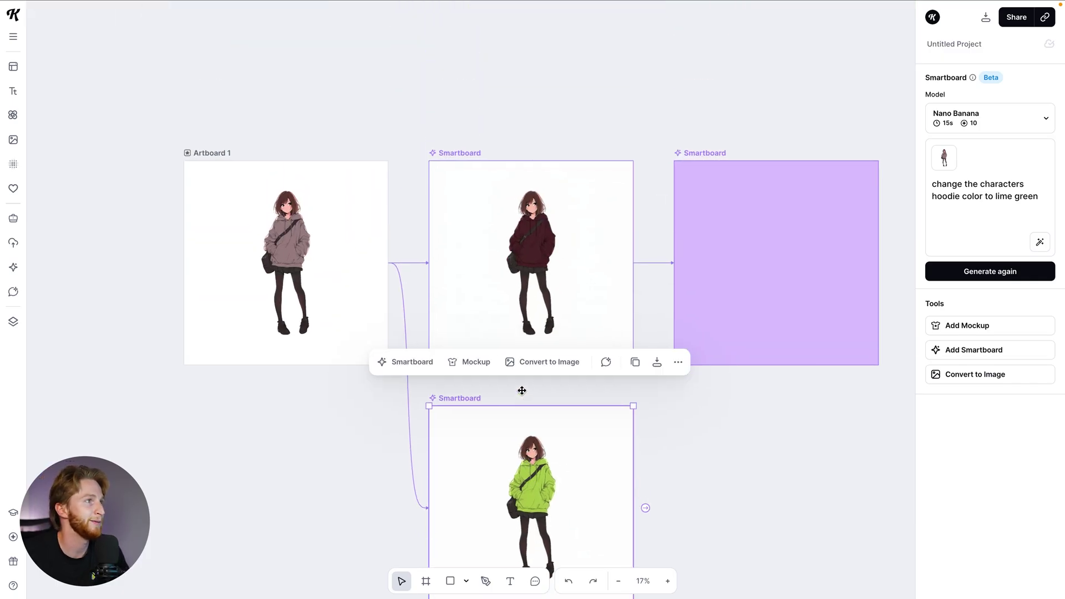
left_click(216, 155)
left_click(400, 264)
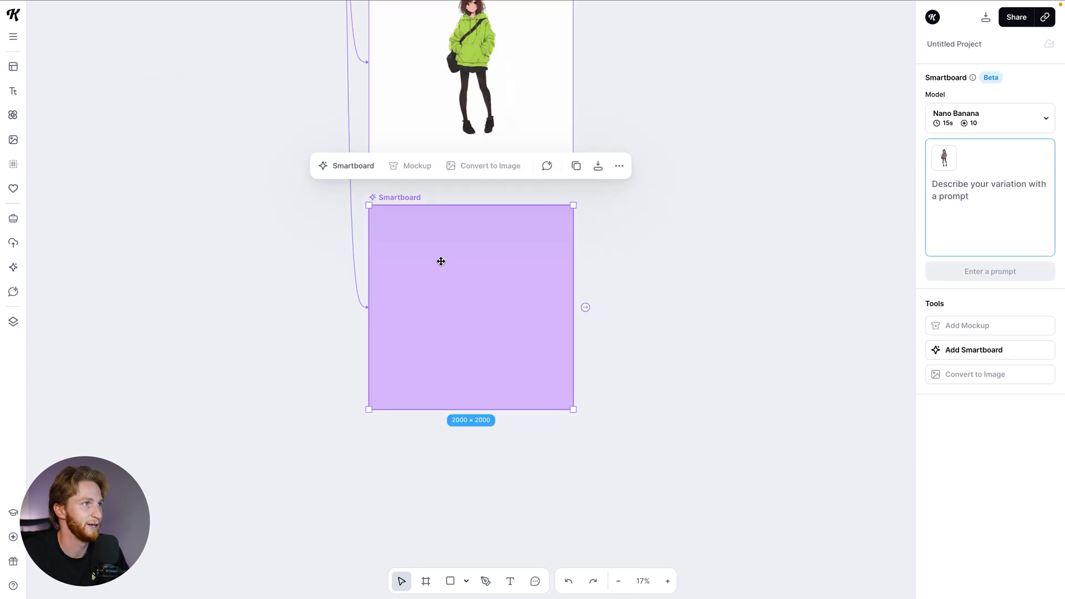
scroll(441, 261, "down", 3)
scroll(439, 290, "down", 4)
left_click_drag(440, 265, 444, 56)
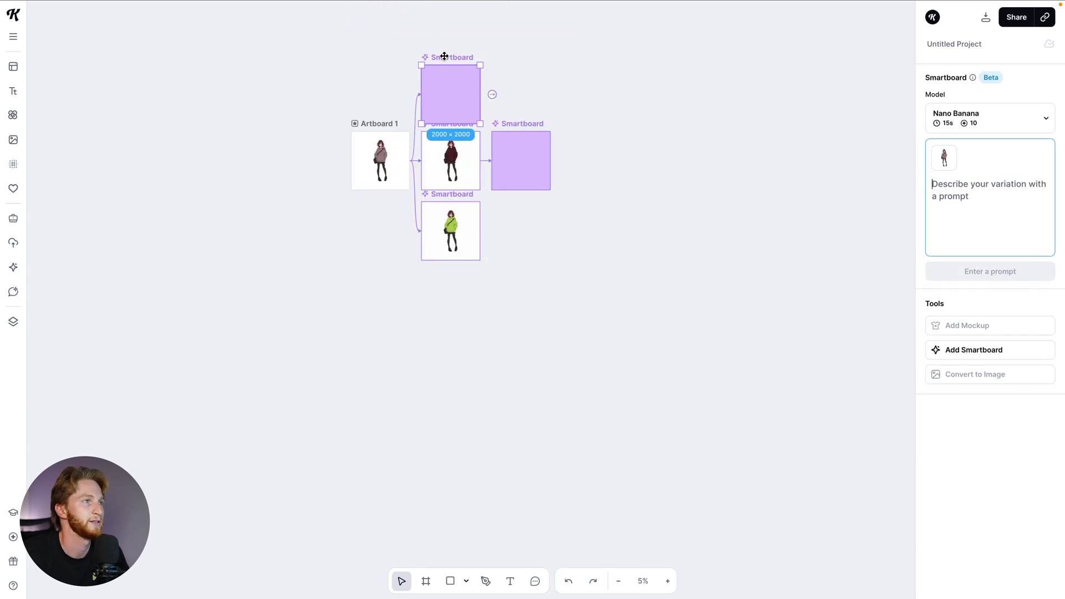
- Generate the new Smartboard with the prompt "change the characters hoodie to white"
key("shift+2")
type("change the c")
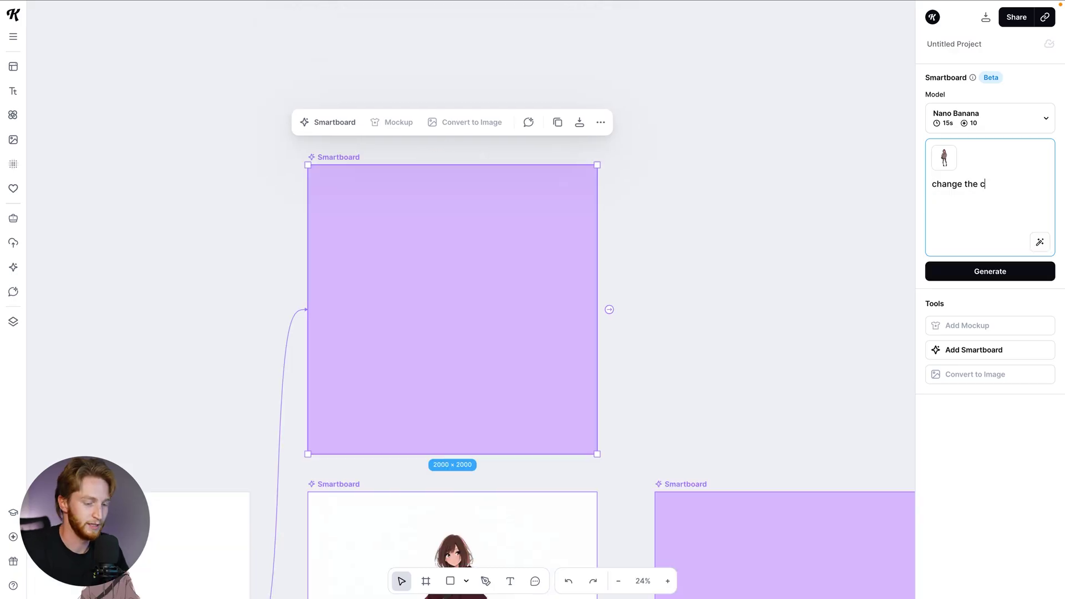
type("haracters hoodie to white")
left_click(989, 271)
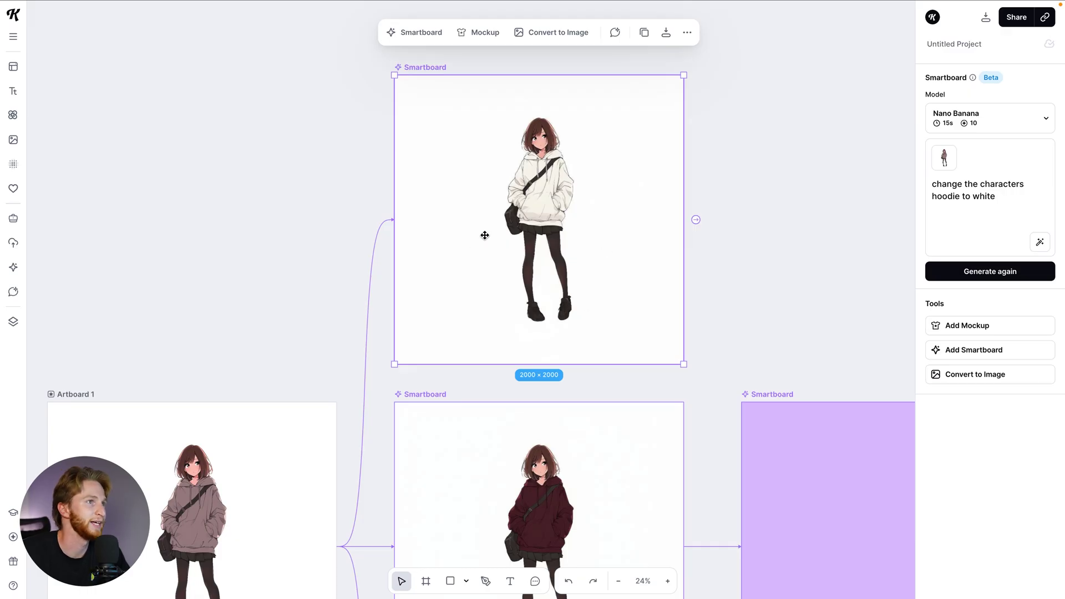
- Add an empty follow-up Smartboard to both the white and the lime green hoodie variations
left_click(765, 249)
key("shift+1")
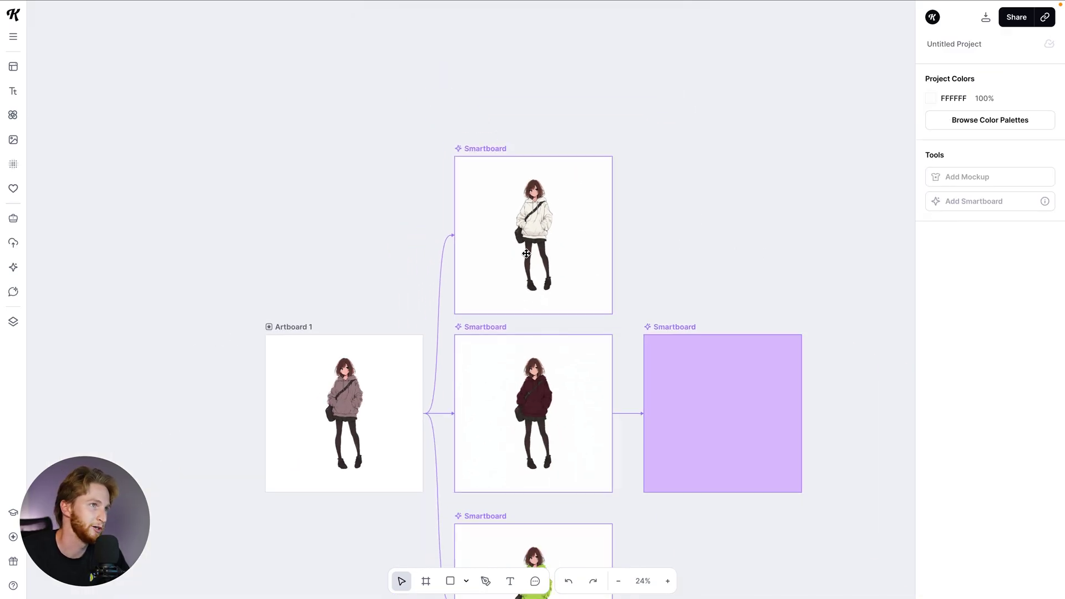
scroll(580, 305, "down", 1)
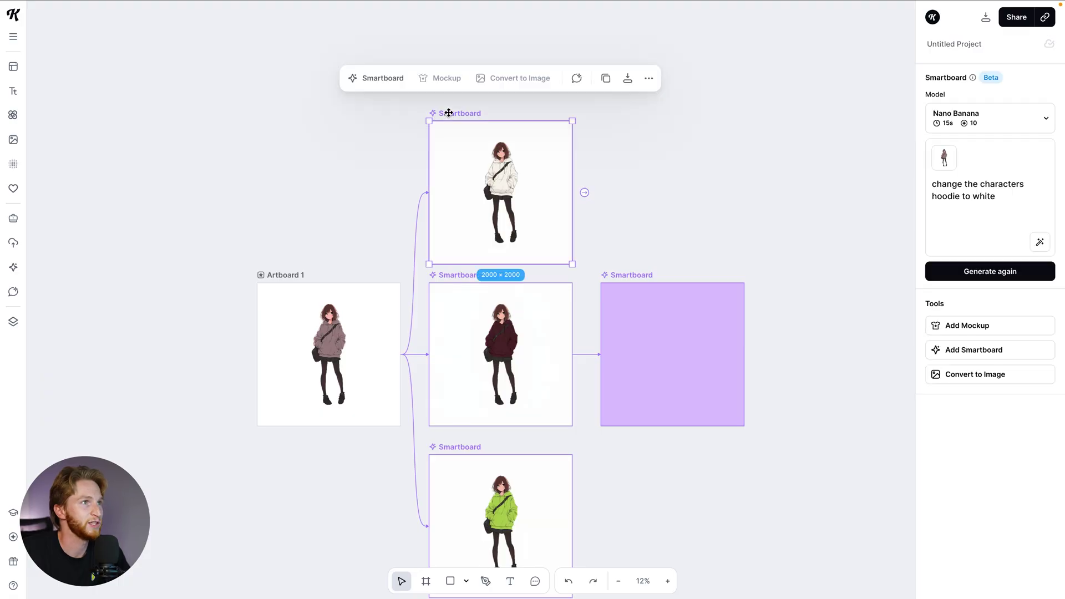
left_click(584, 192)
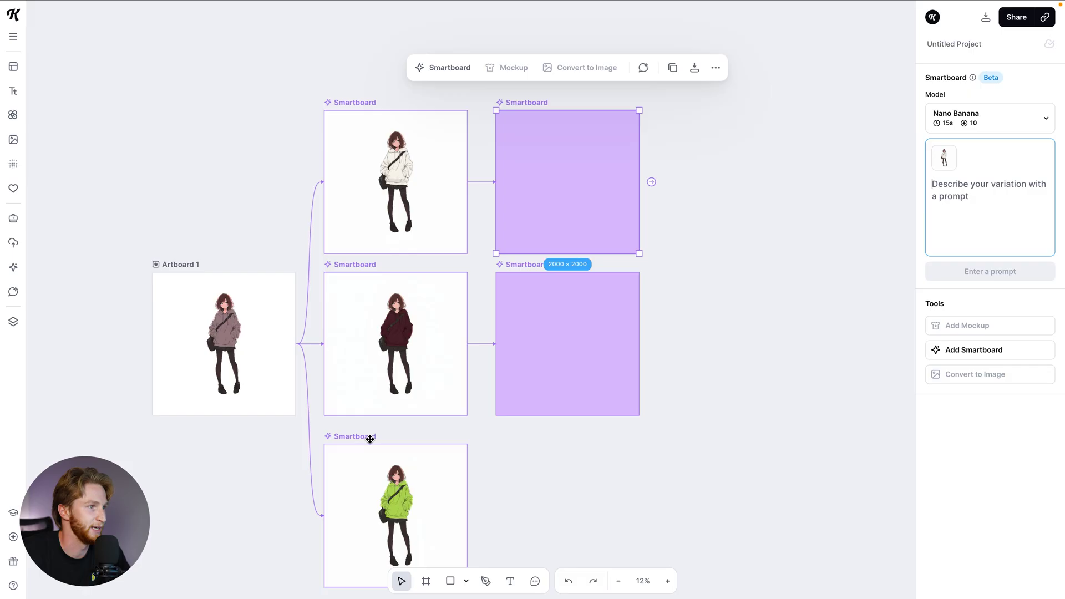
left_click(370, 437)
left_click(475, 516)
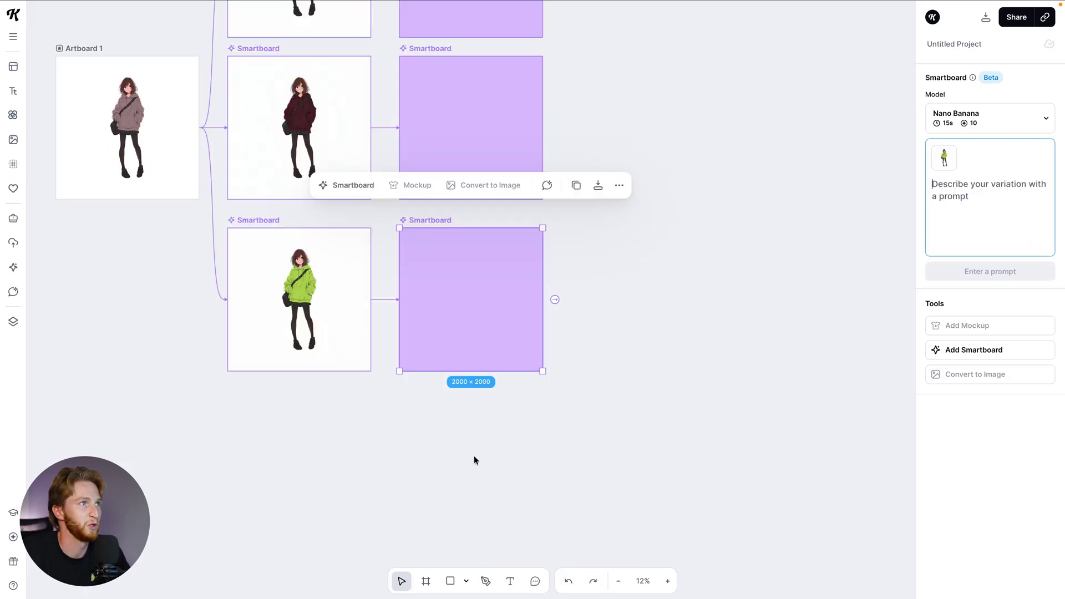
- Move the lime green variation and its linked empty Smartboard together slightly up, closer to the maroon row
scroll(474, 460, "up", 2)
scroll(473, 460, "left", 2)
left_click(390, 322)
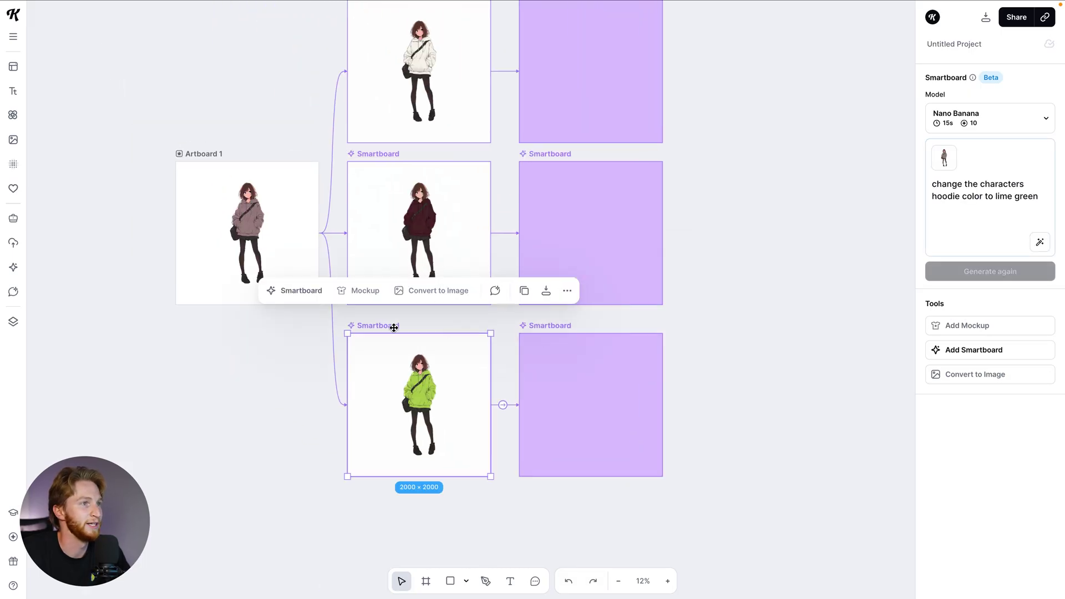
left_click(552, 325, "shift")
left_click_drag(551, 326, 552, 317)
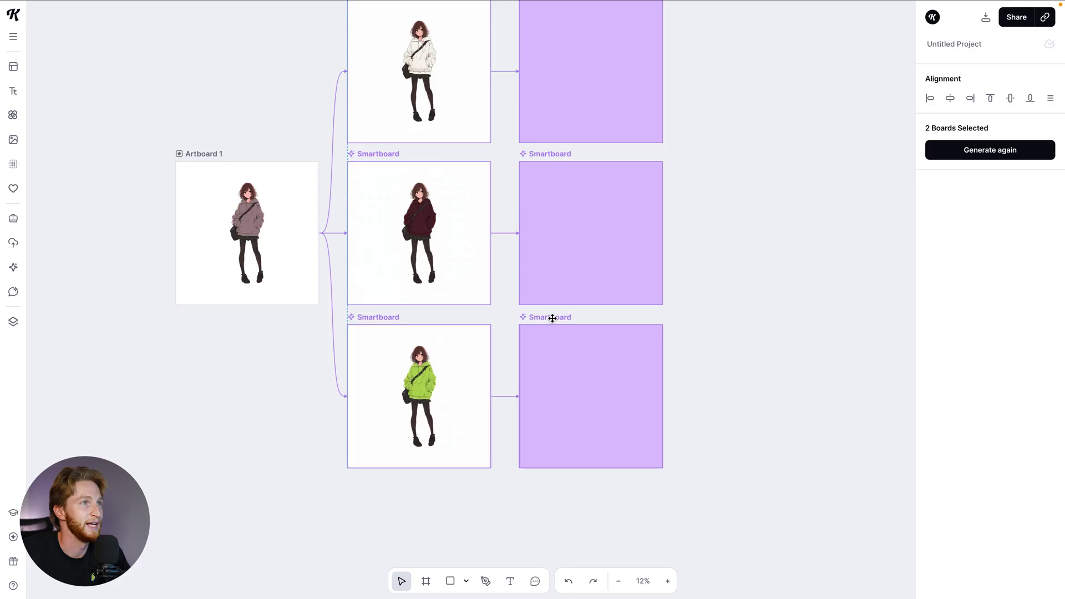
left_click(699, 347)
left_click(566, 321)
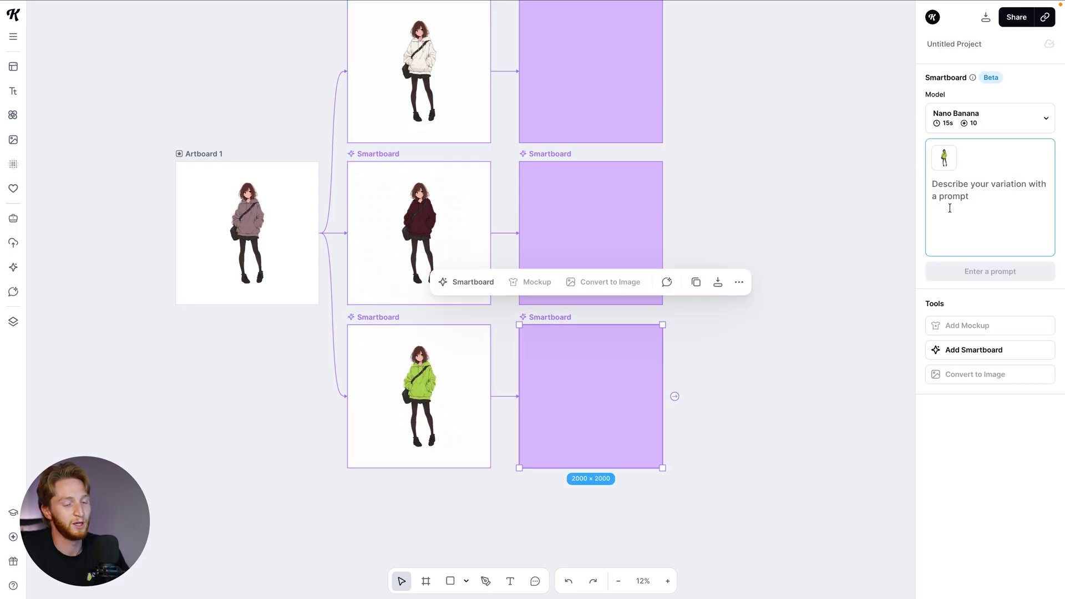
type("promptksngae")
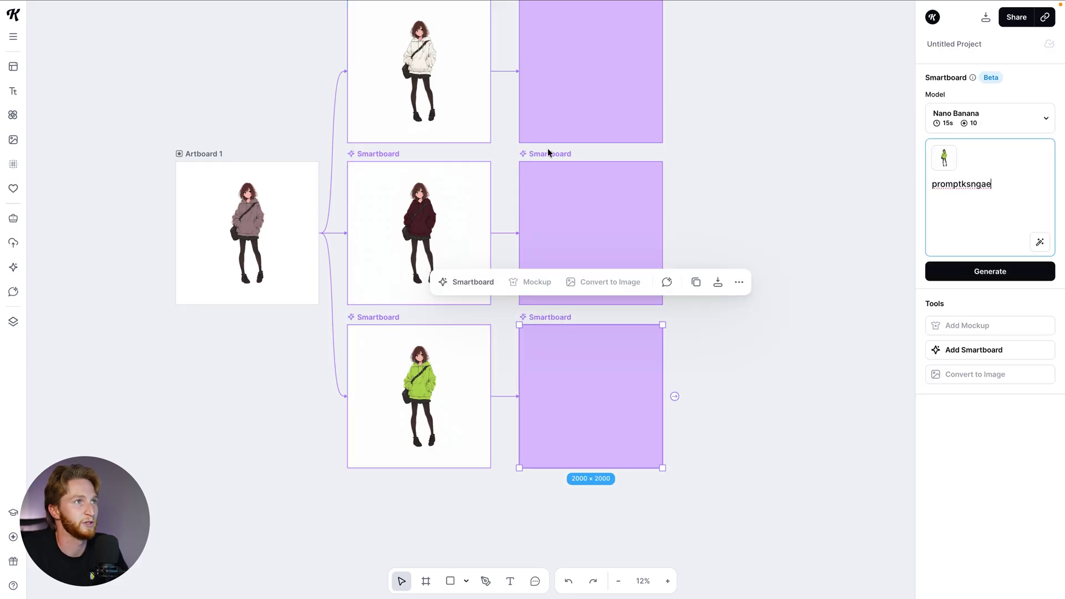
left_click(548, 149)
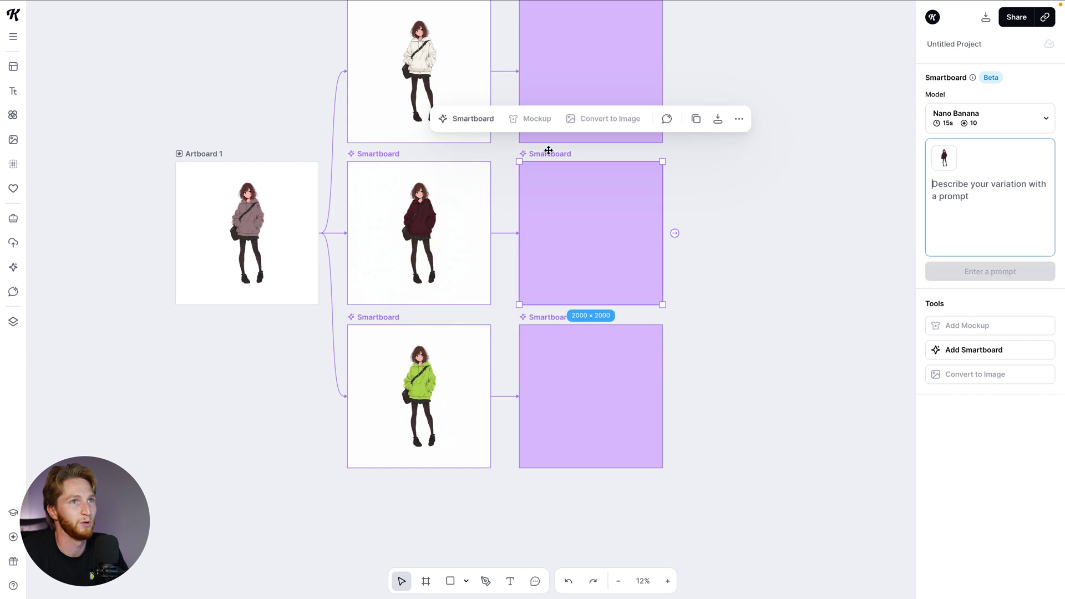
left_click(551, 320)
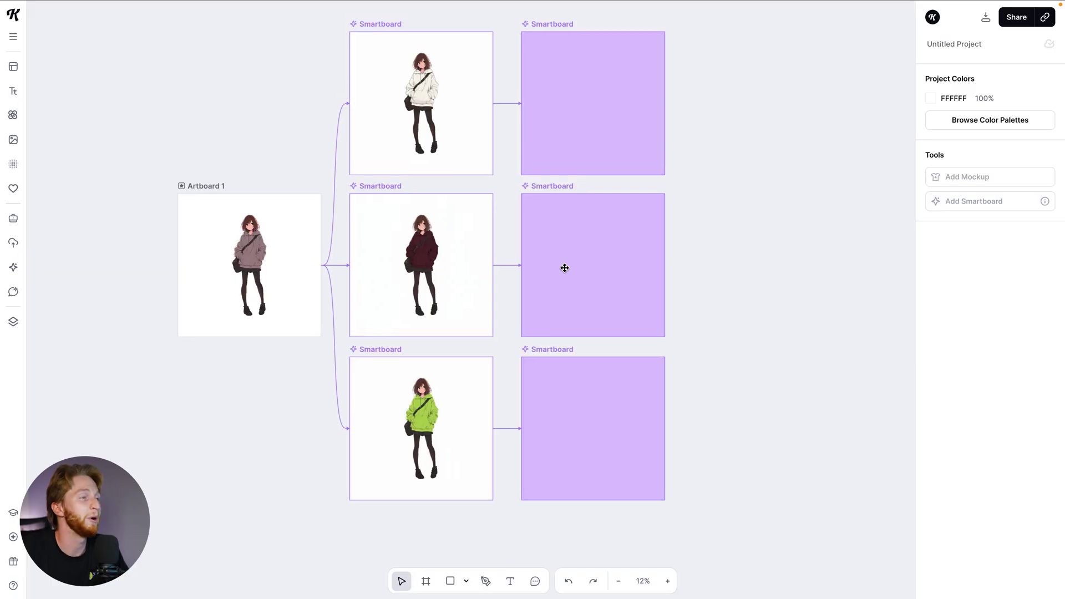
- Generate the white hoodie's empty follow-up Smartboard with the prompt "change the characters pose to sitting on a wooden stool with her arms crossed"
scroll(541, 255, "up", 2)
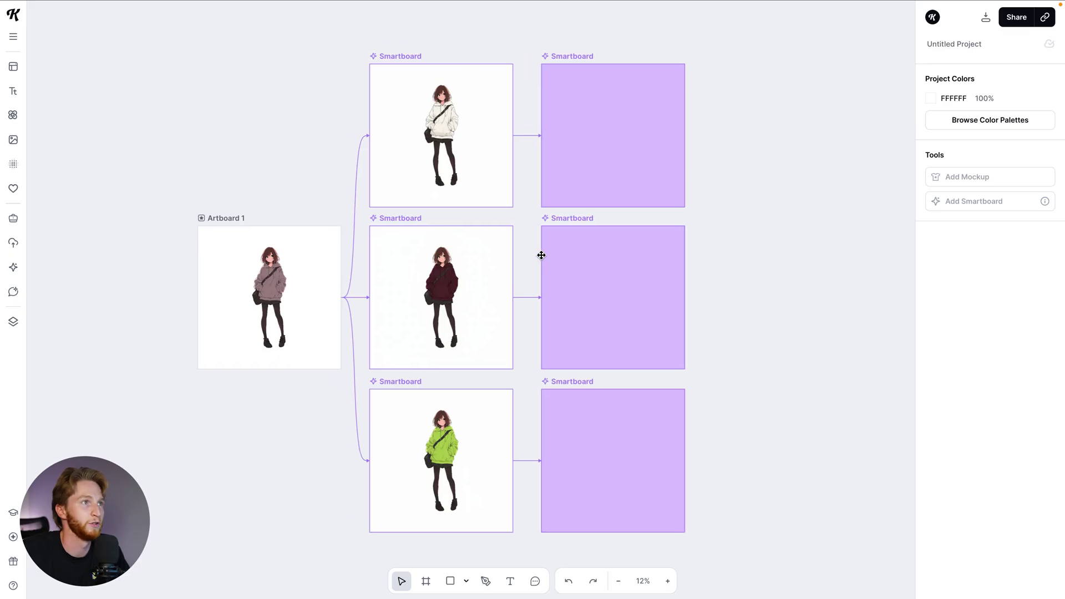
scroll(549, 257, "up", 2)
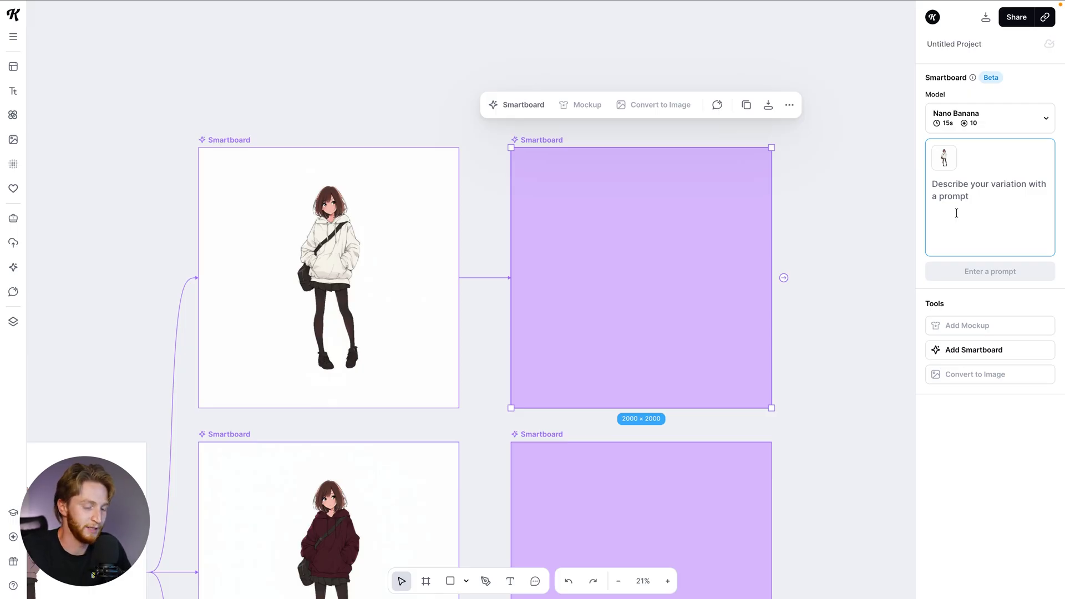
type("change the c")
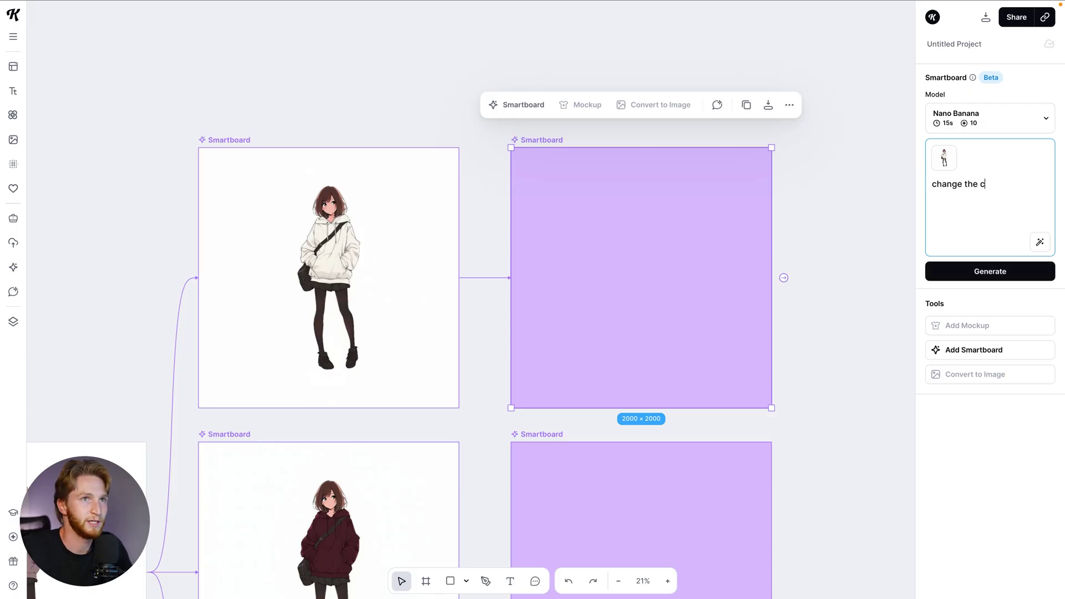
type("haracters pos")
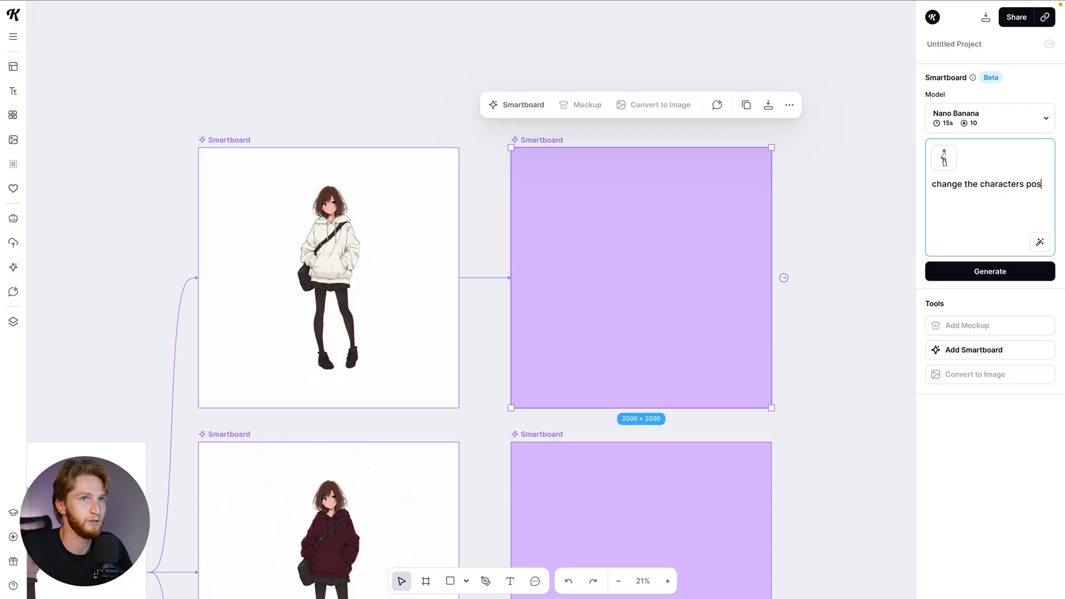
type("e to sitting on a wooden stool with her arms crossed")
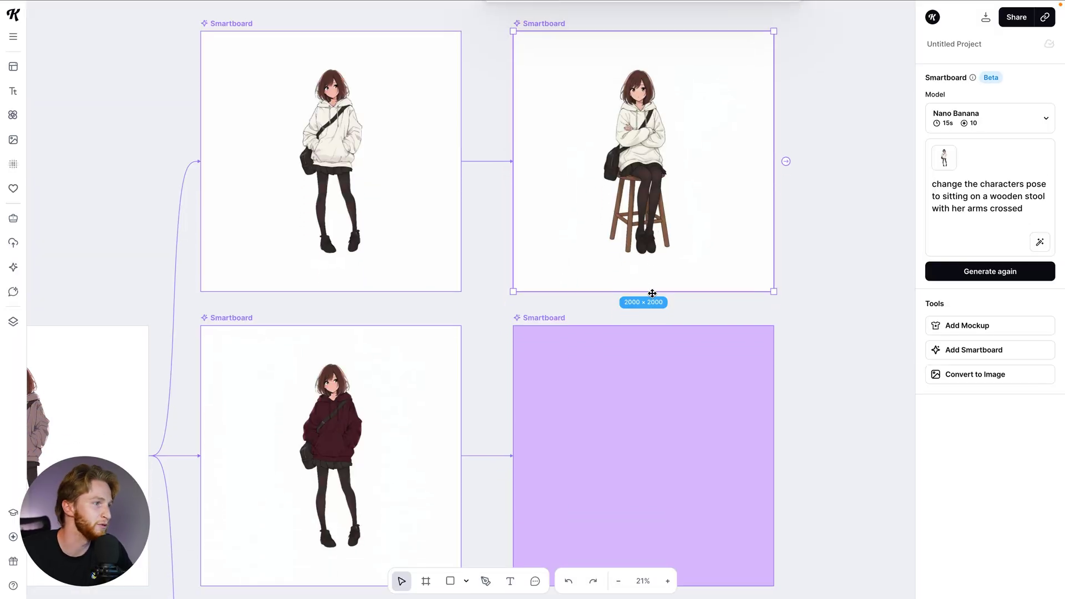
- Generate the maroon hoodie's follow-up Smartboard with the prompt "remove the satchel from the character"
scroll(649, 330, "down", 3)
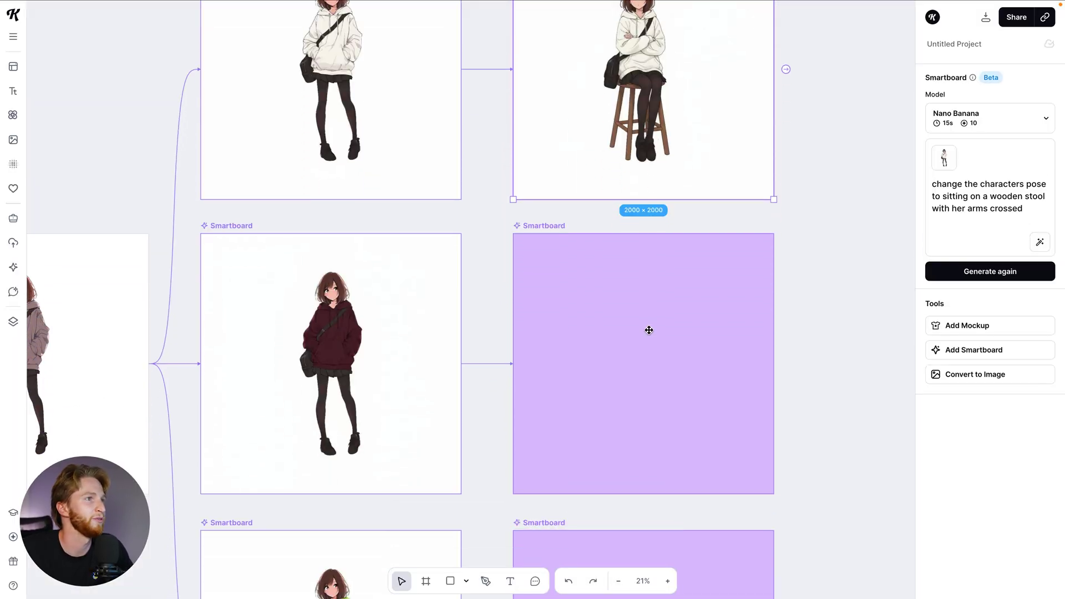
left_click(539, 233)
type("remove")
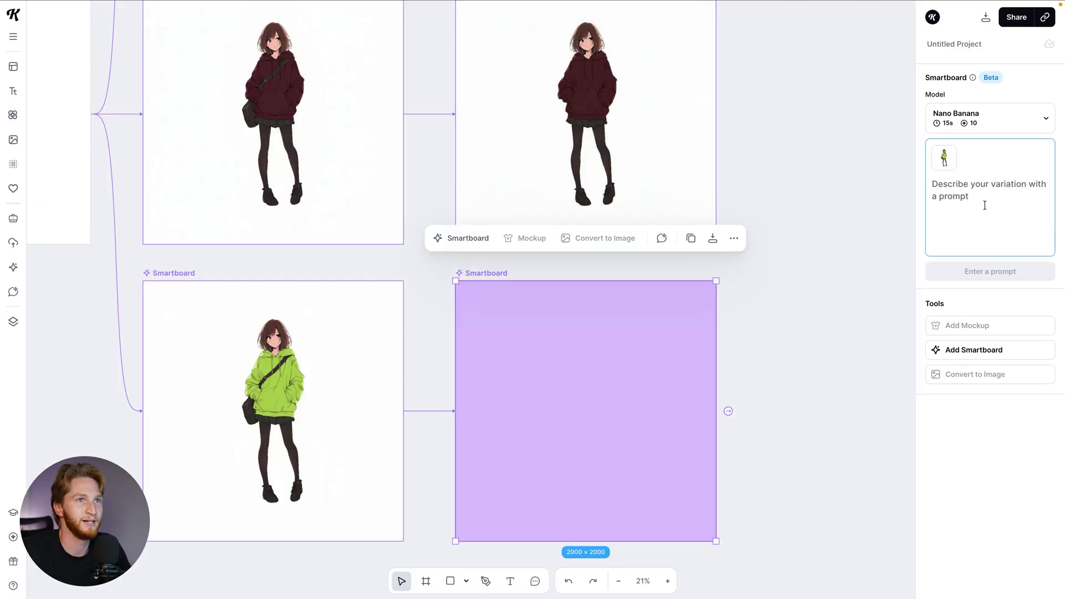
- Generate the lime green hoodie's follow-up Smartboard with the prompt "change the characters pose to sitting criss cross"
type("change the characters pose to sitting criss cross on th")
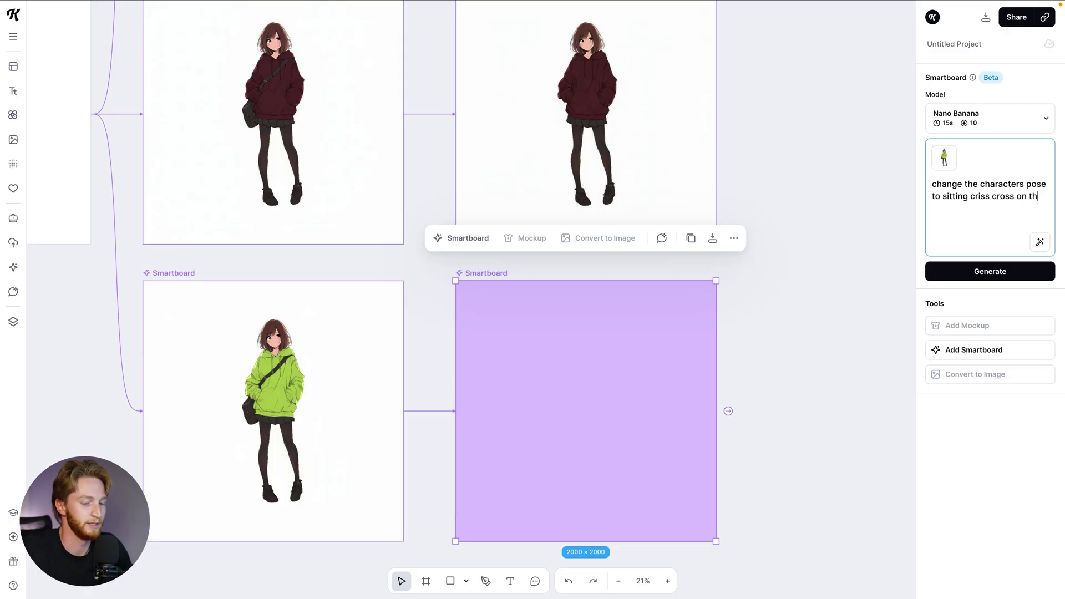
type("o")
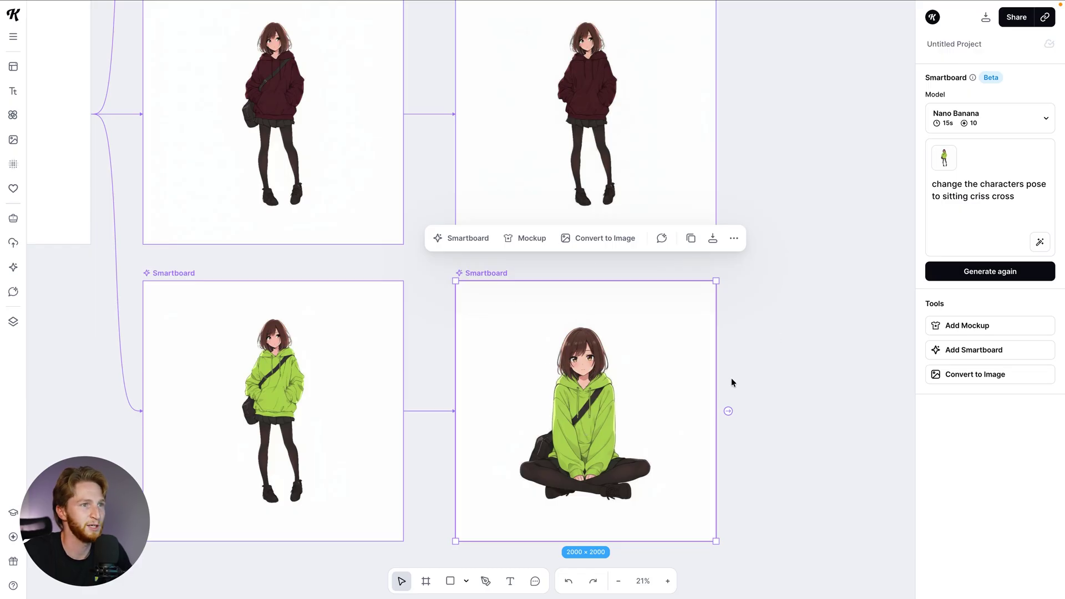
- Add a Smartboard linked to the sitting lime green variation and generate it with the prompt "make the character with their right hand raised"
left_click(728, 411)
type("make the character wit")
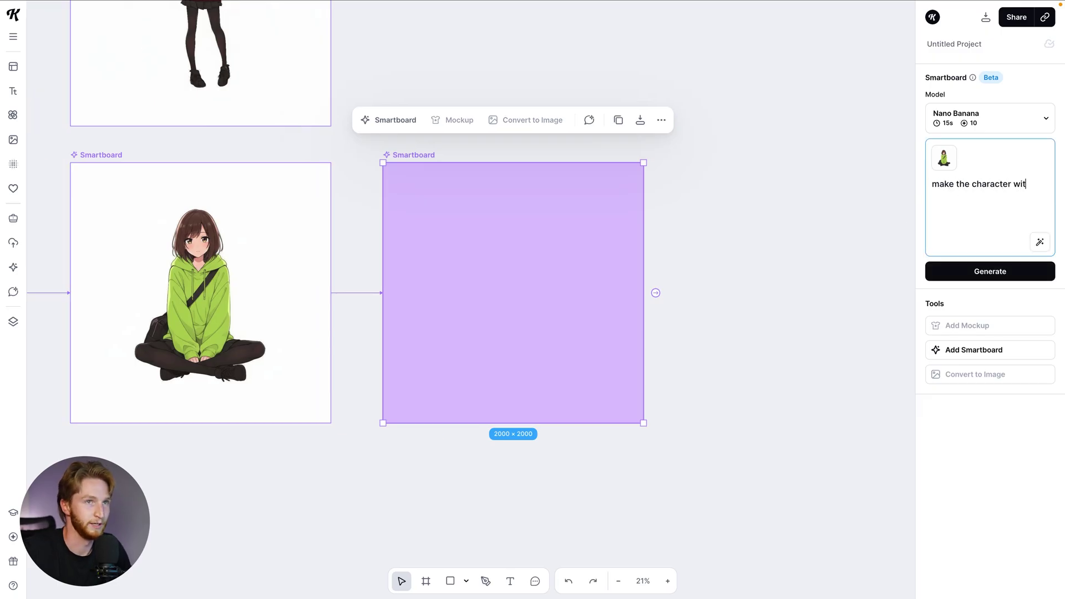
type("h their right hand raised")
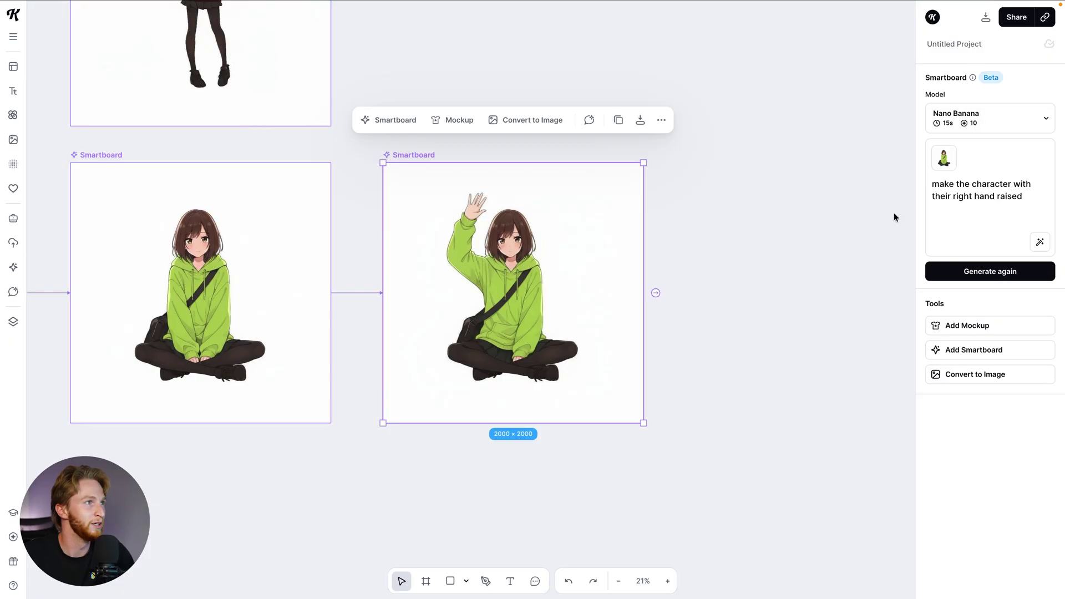
- Add a Smartboard linked to the white hoodie stool variation and generate it with the prompt "add a tiara to the characters head"
scroll(675, 269, "up", 3)
scroll(675, 269, "left", 3)
scroll(582, 261, "down", 5)
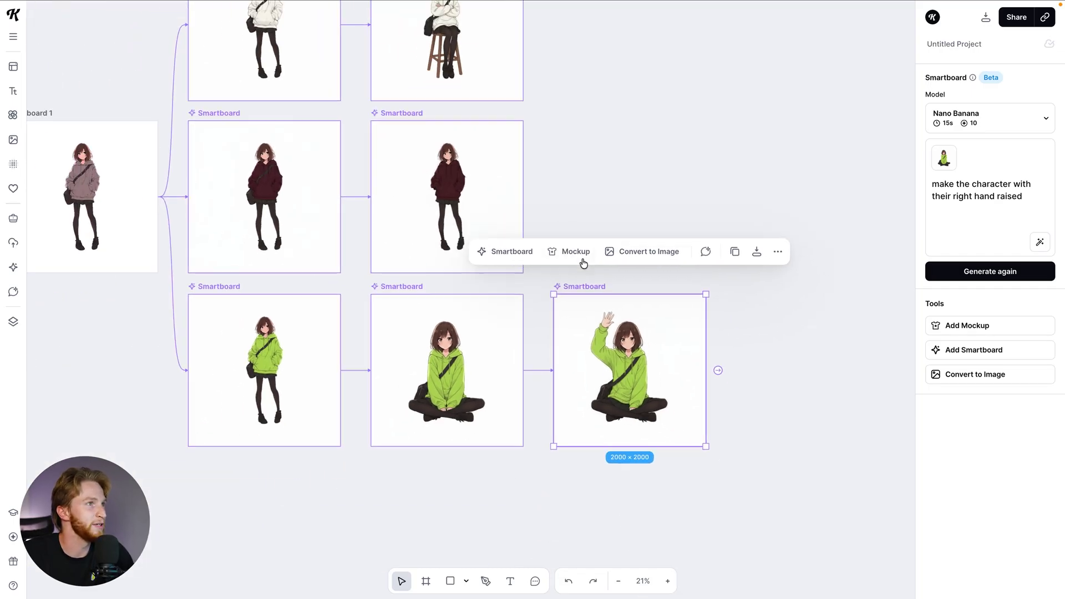
left_click(643, 267)
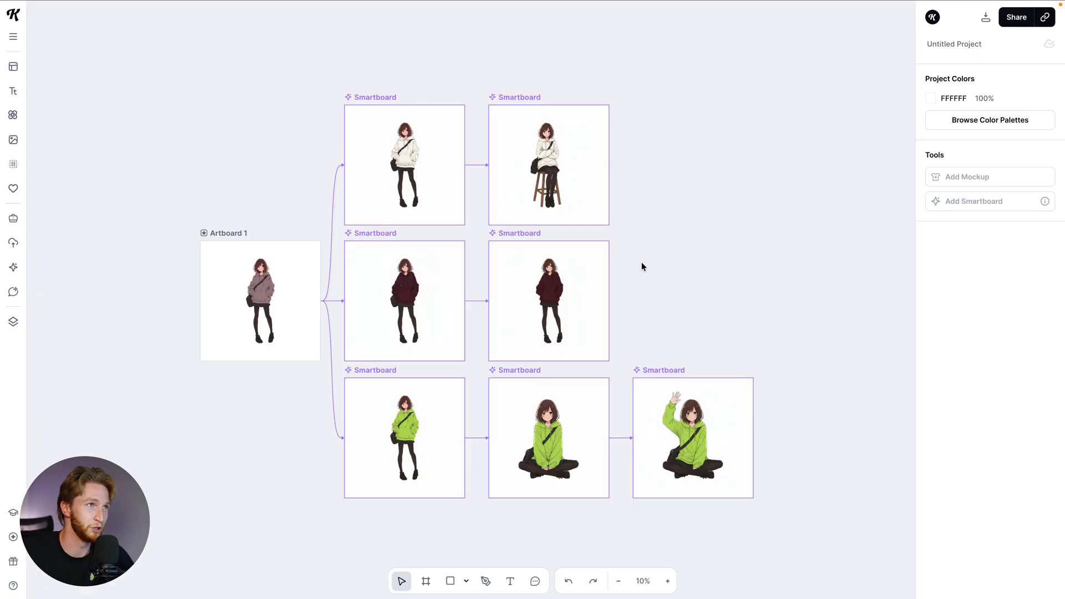
left_click(523, 98)
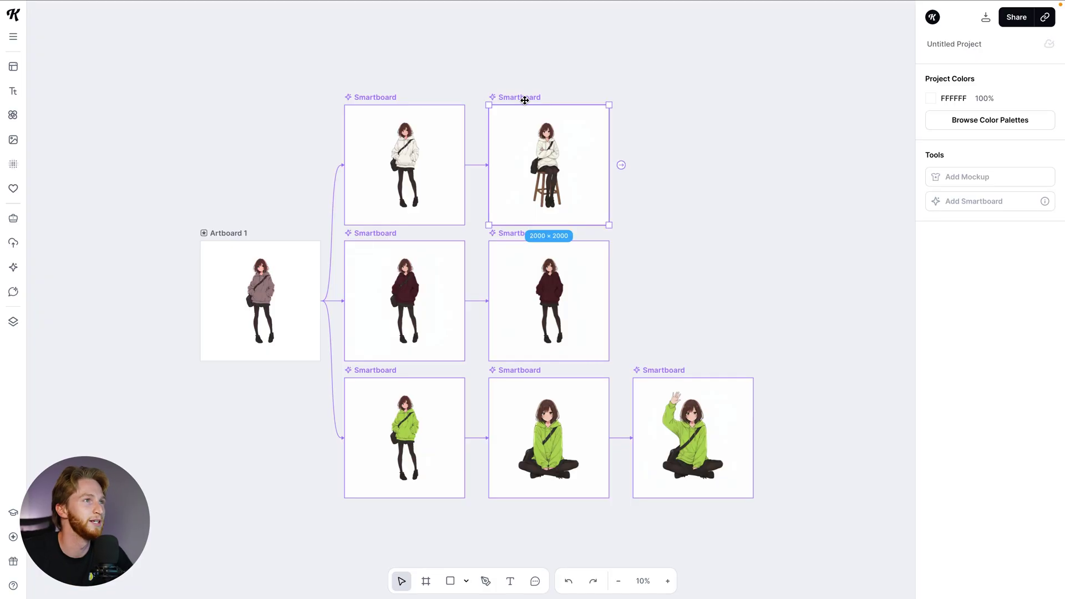
scroll(659, 141, "up", 5)
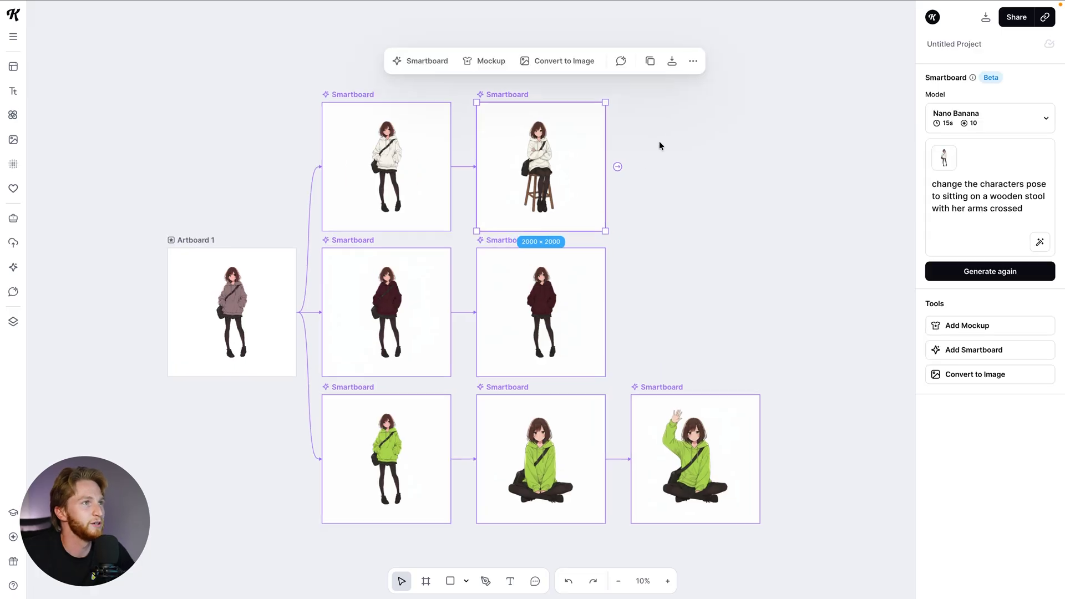
left_click(556, 221)
type("add a tiara to the characters")
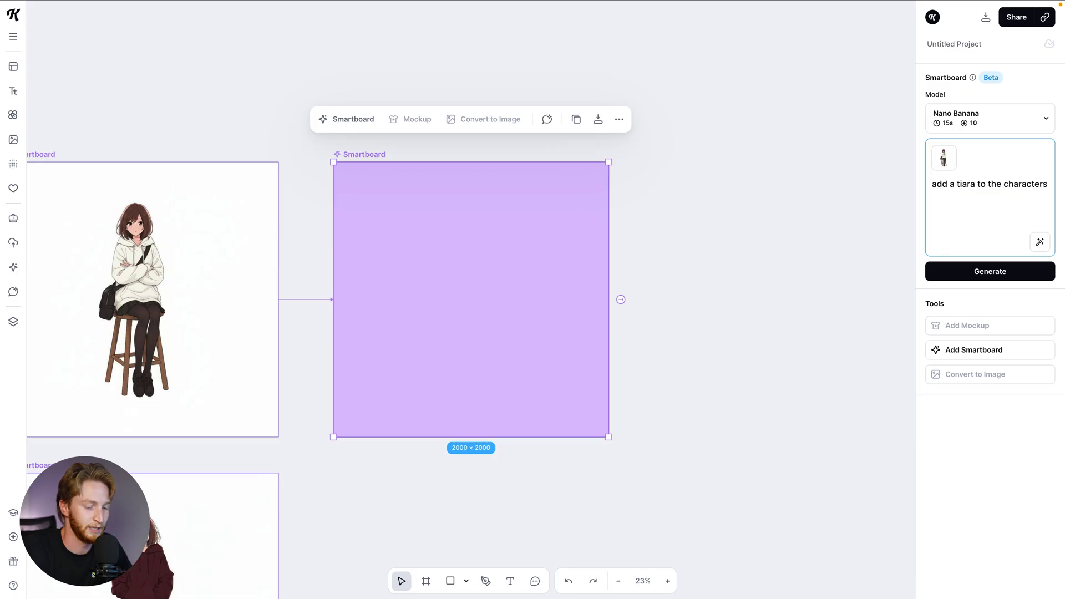
type("ead")
key("Return")
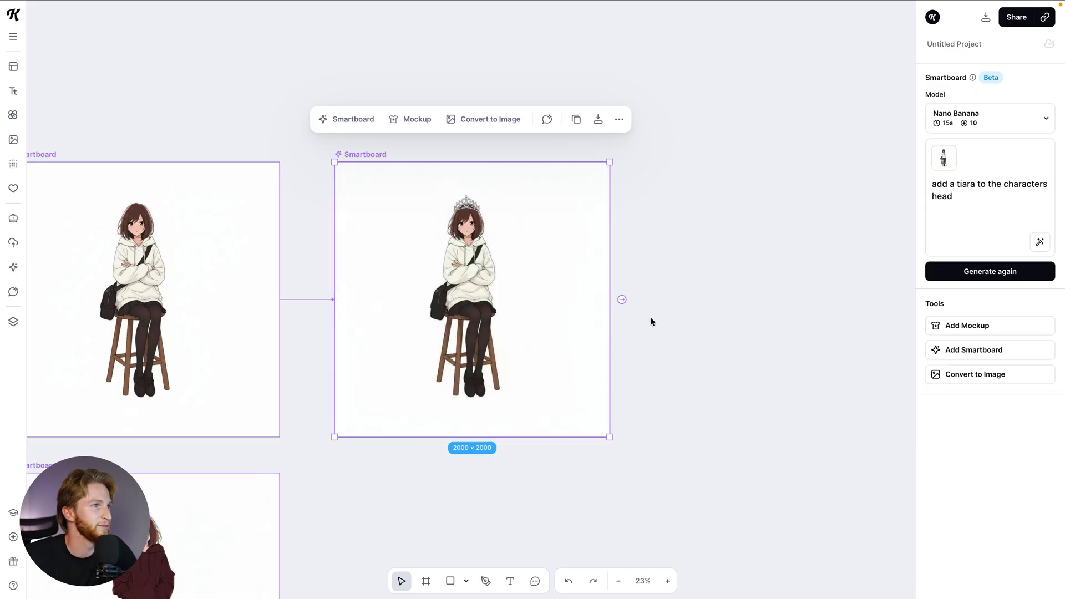
- Link a new Smartboard to the satchel-free maroon variation and generate it with "change the characters pose to have both hands on her head"
scroll(650, 317, "left", 3)
scroll(432, 290, "down", 2)
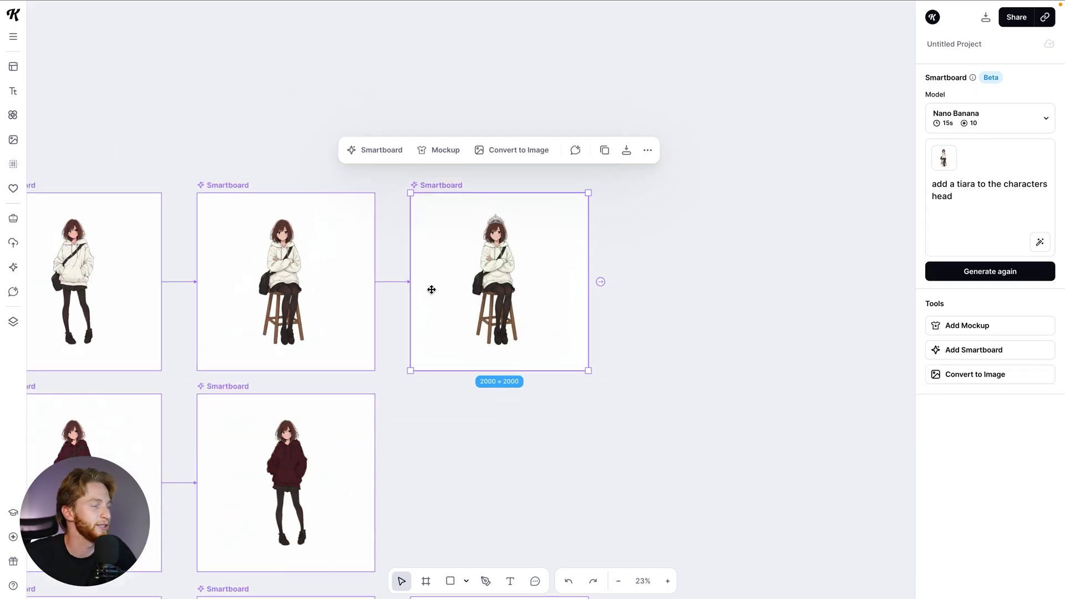
scroll(431, 290, "down", 3)
scroll(431, 290, "left", 3)
left_click(309, 321)
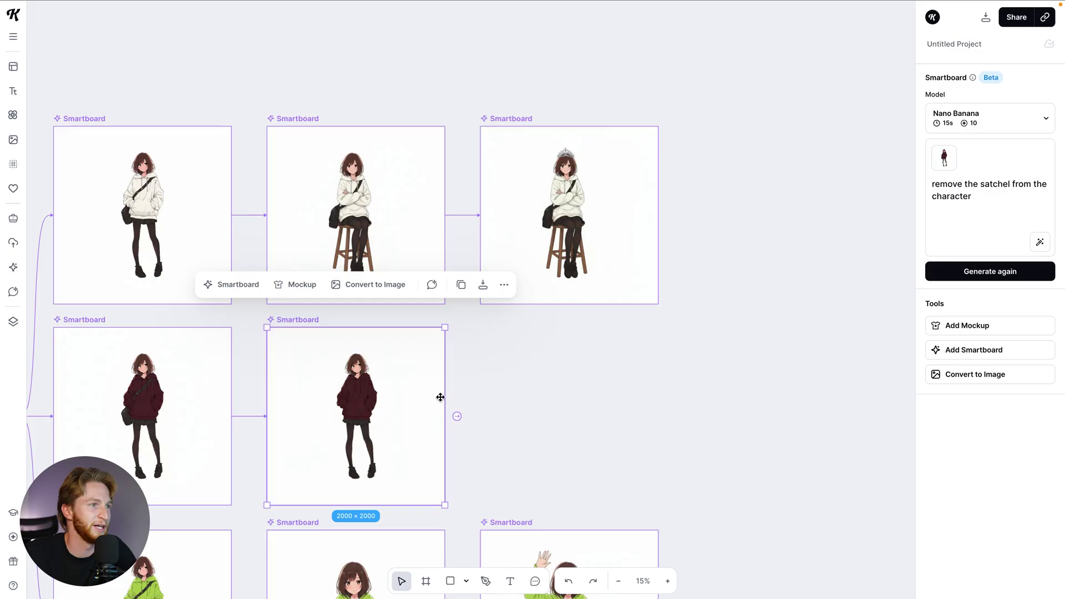
left_click(457, 416)
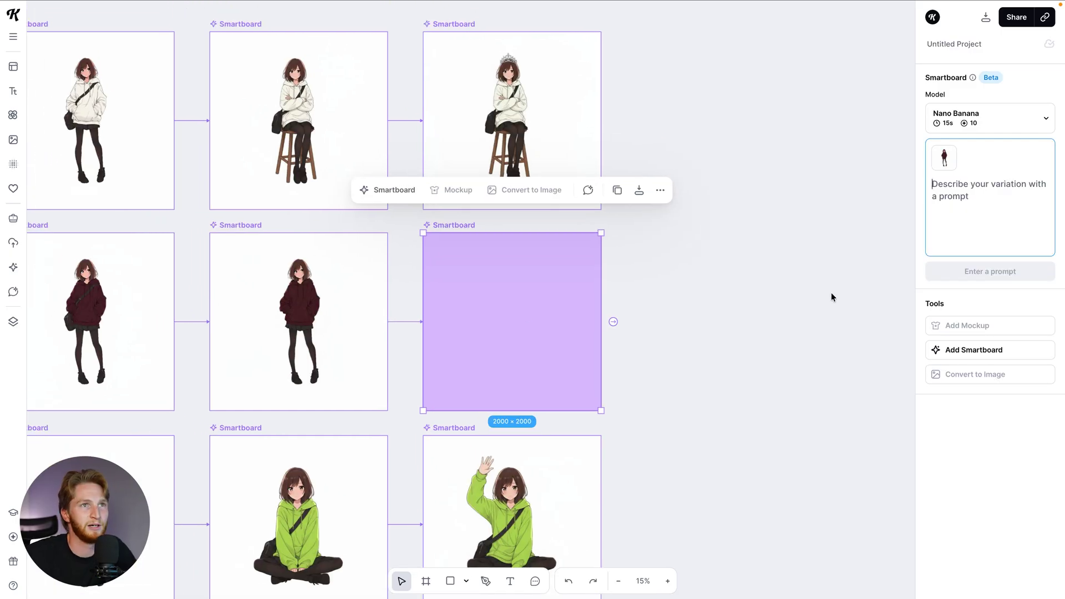
type("cha")
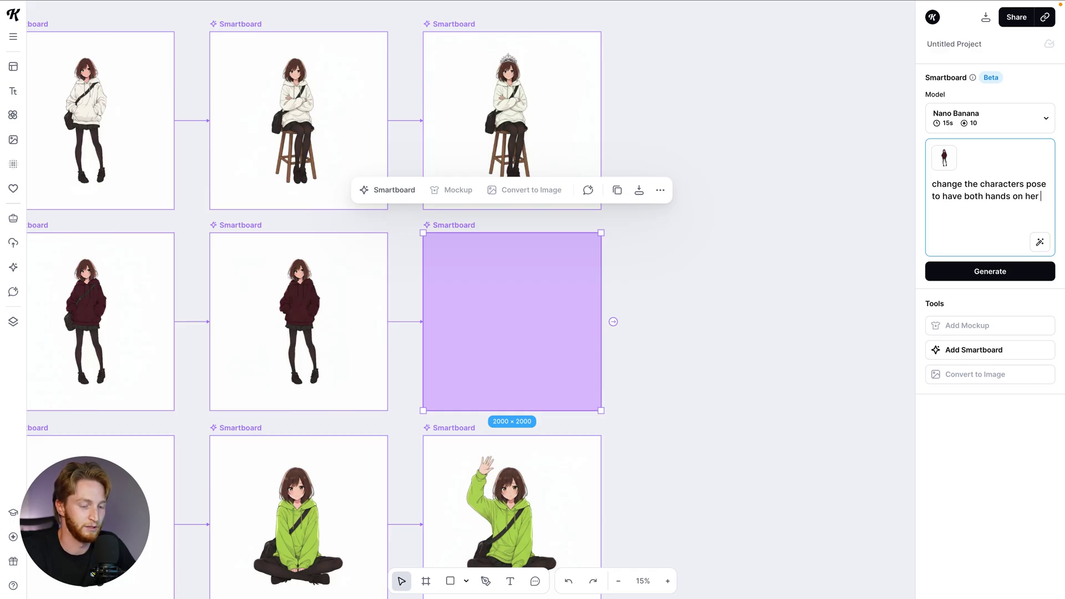
scroll(317, 363, "up", 2)
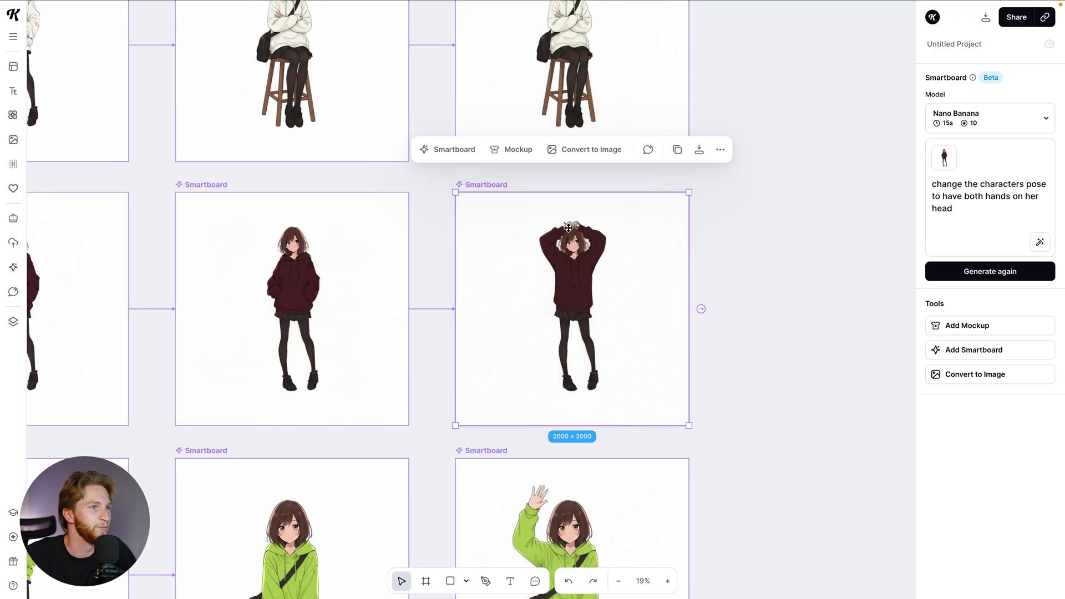
scroll(578, 229, "up", 5)
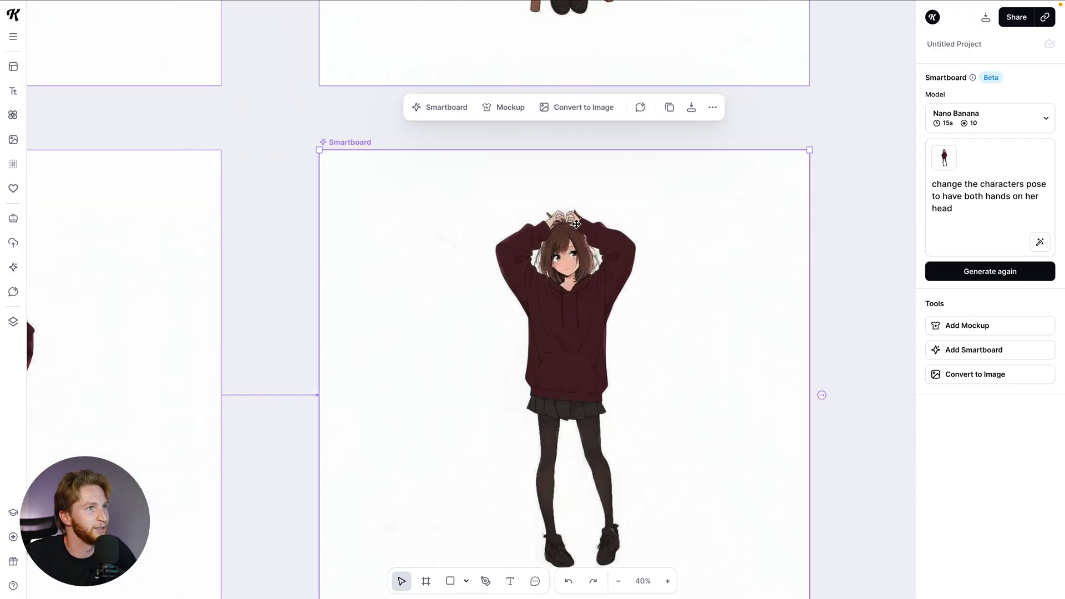
scroll(576, 224, "down", 5)
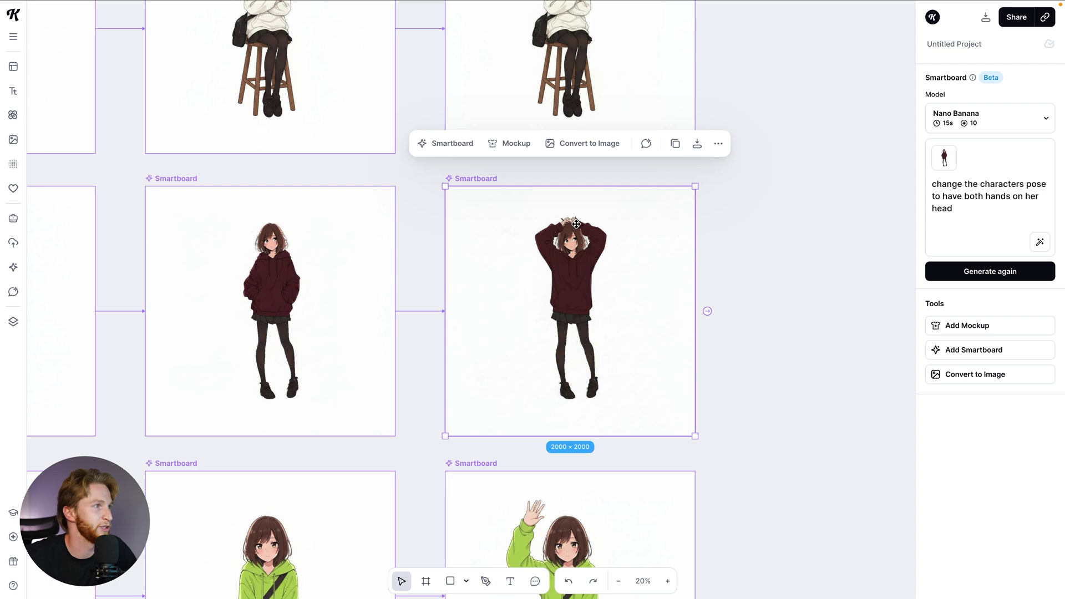
- Convert the lime green Smartboard with the raised hand to an image and remove that image's background
scroll(576, 224, "down", 4)
scroll(576, 258, "up", 3)
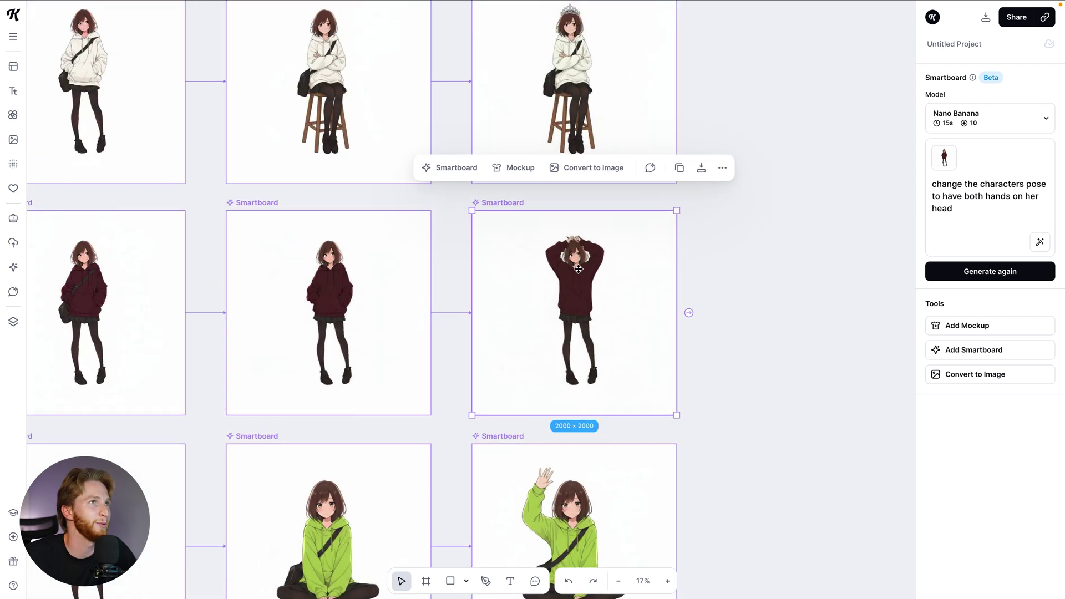
scroll(578, 269, "down", 3)
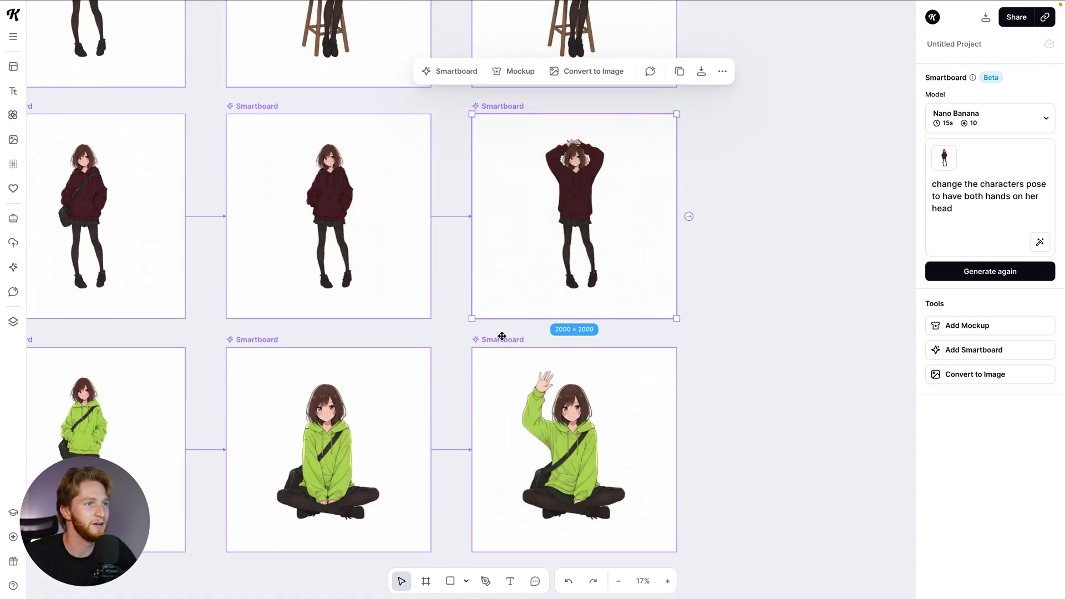
left_click(502, 336)
scroll(502, 336, "down", 2)
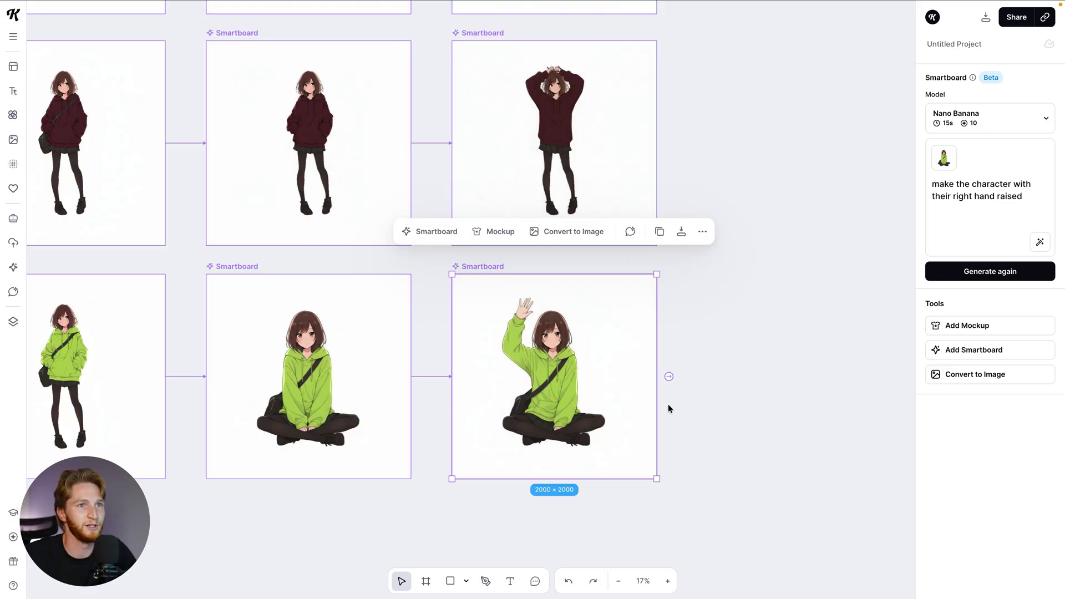
left_click(957, 378)
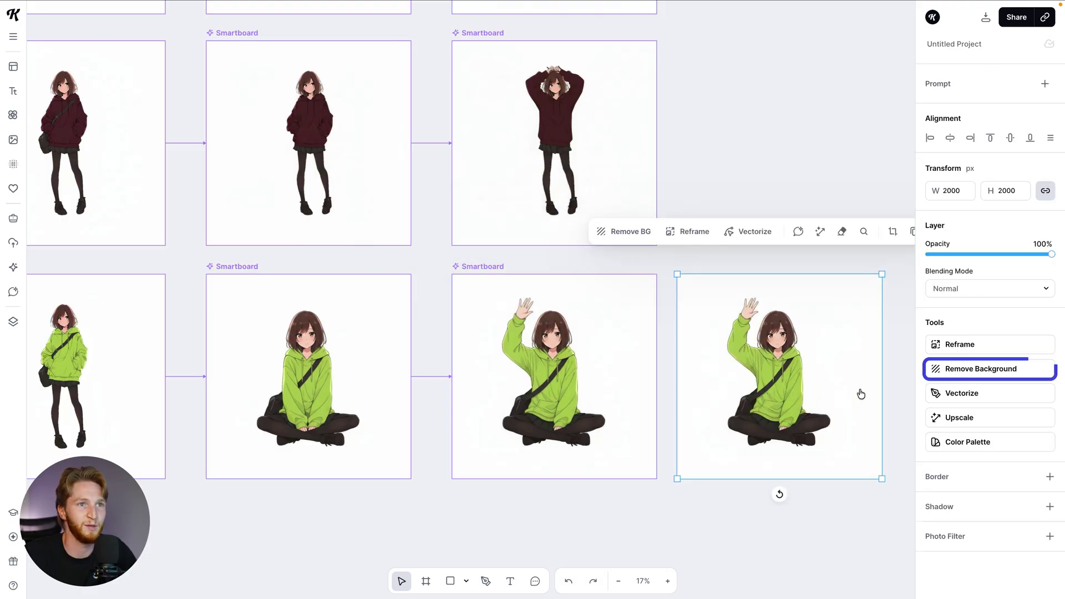
left_click(976, 369)
scroll(711, 373, "right", 2)
scroll(711, 372, "down", 1)
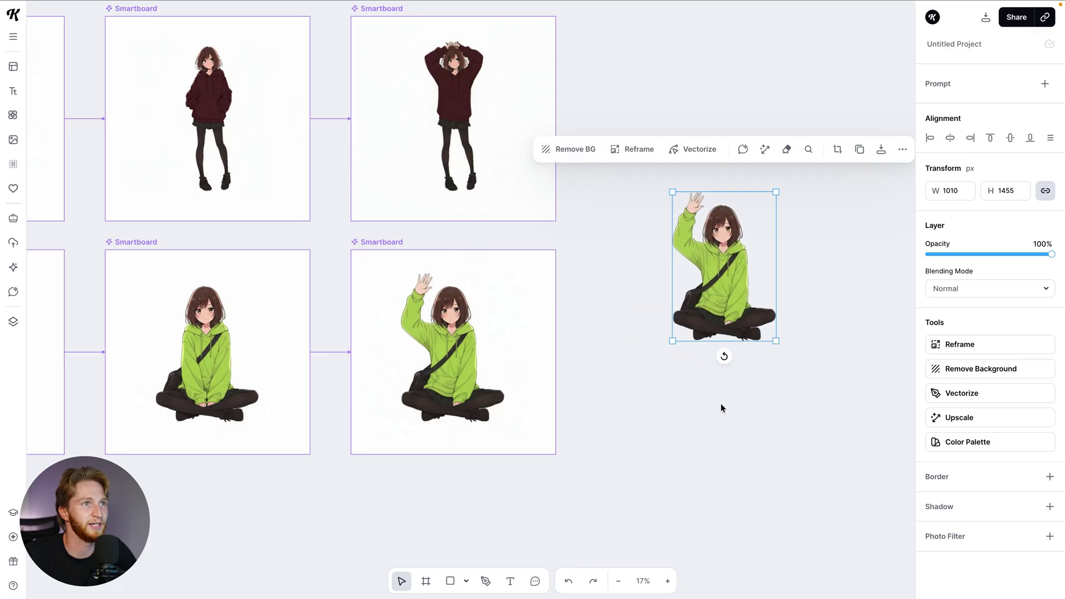
- Duplicate the cut-out lime green character beside the original and delete the copy
left_click(720, 402)
left_click(710, 299)
scroll(710, 299, "right", 3)
left_click_drag(600, 275, 755, 284)
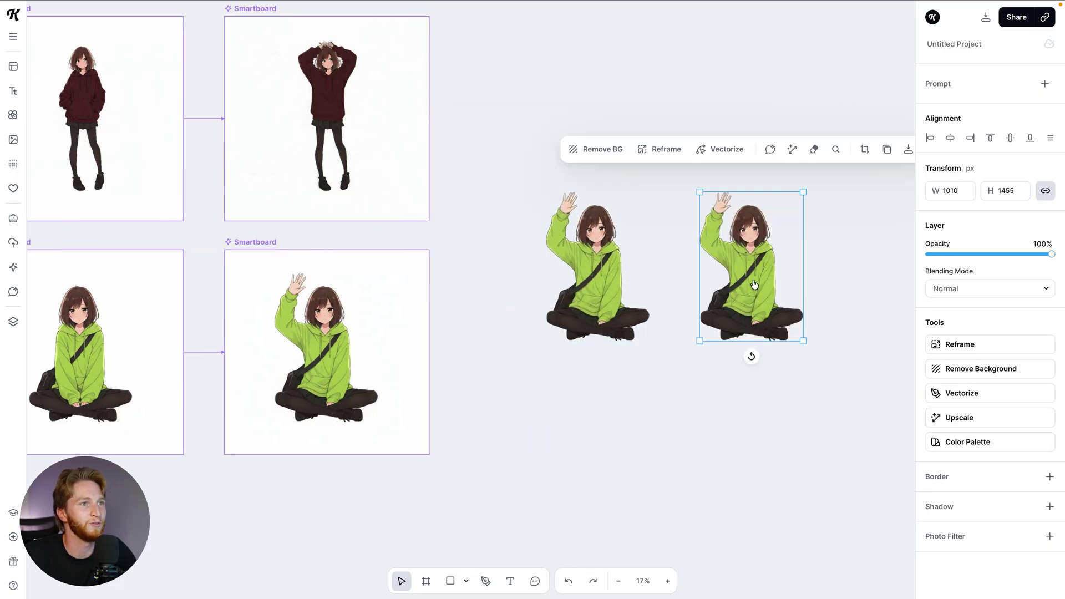
mouse_move(750, 356)
left_mouse_down()
mouse_move(673, 218)
mouse_move(751, 355)
left_mouse_up()
key("Delete")
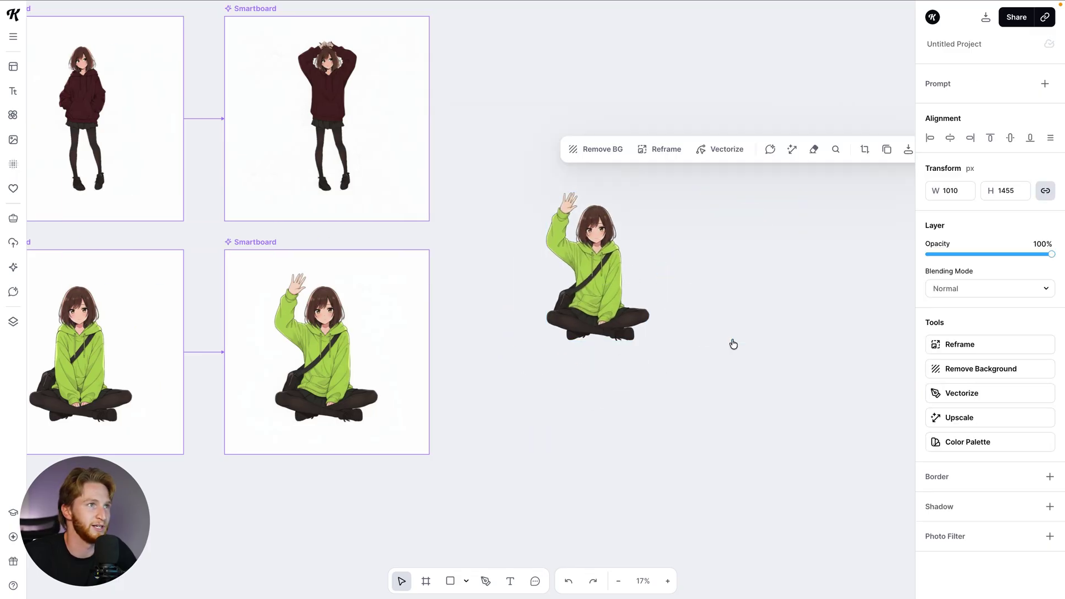
- Delete the cut-out lime green character placed beside the Smartboards
left_click(614, 273)
key("Delete")
scroll(521, 282, "down", 3)
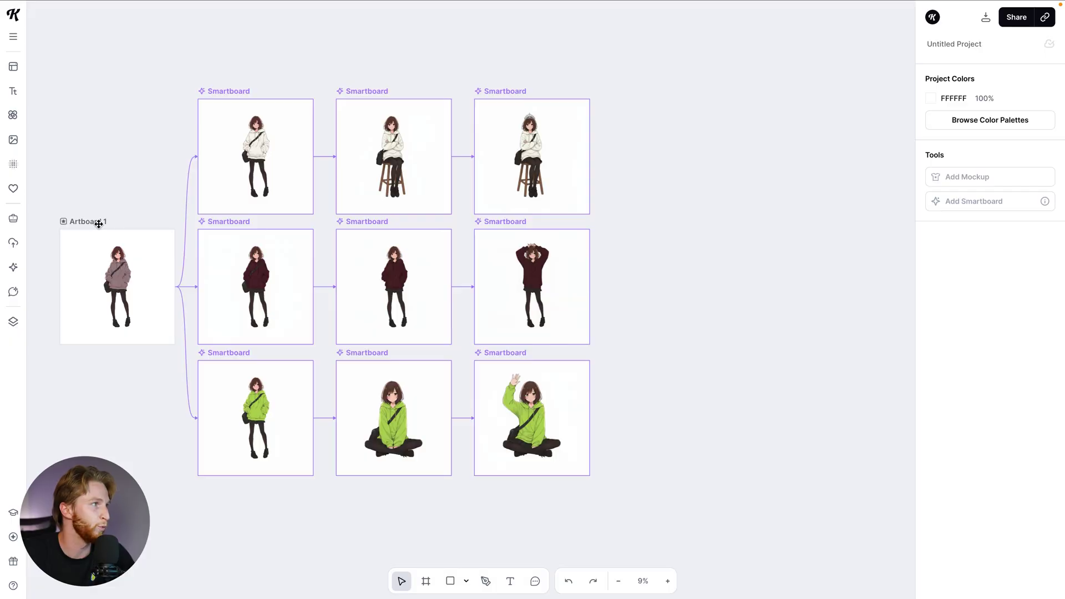
- Duplicate the original character artboard on the far side of the Smartboard grid and select the character on the copy
left_click_drag(97, 222, 677, 231)
left_click(696, 265)
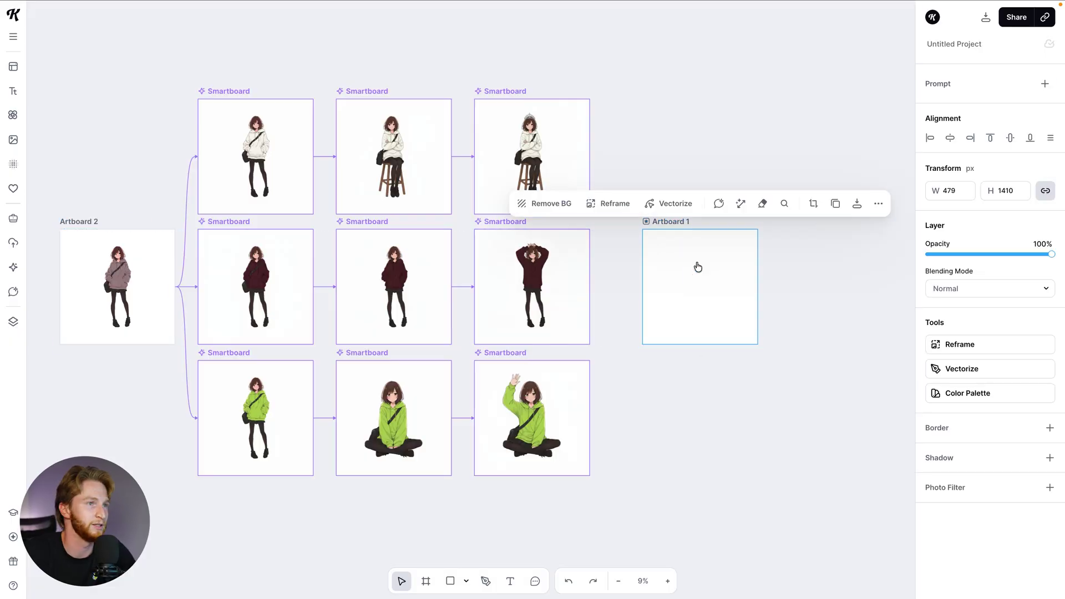
key("Delete")
key("ctrl+z")
left_click(693, 285)
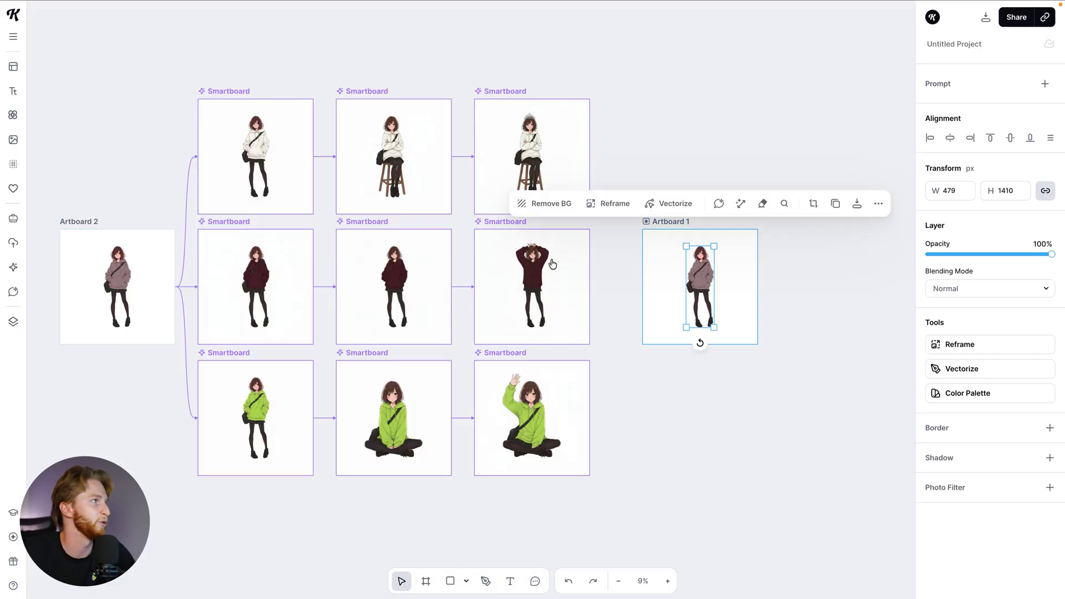
- Replace the copied artboard's character with the seated blonde girl wearing glasses from the anime illustration results
left_click(13, 140)
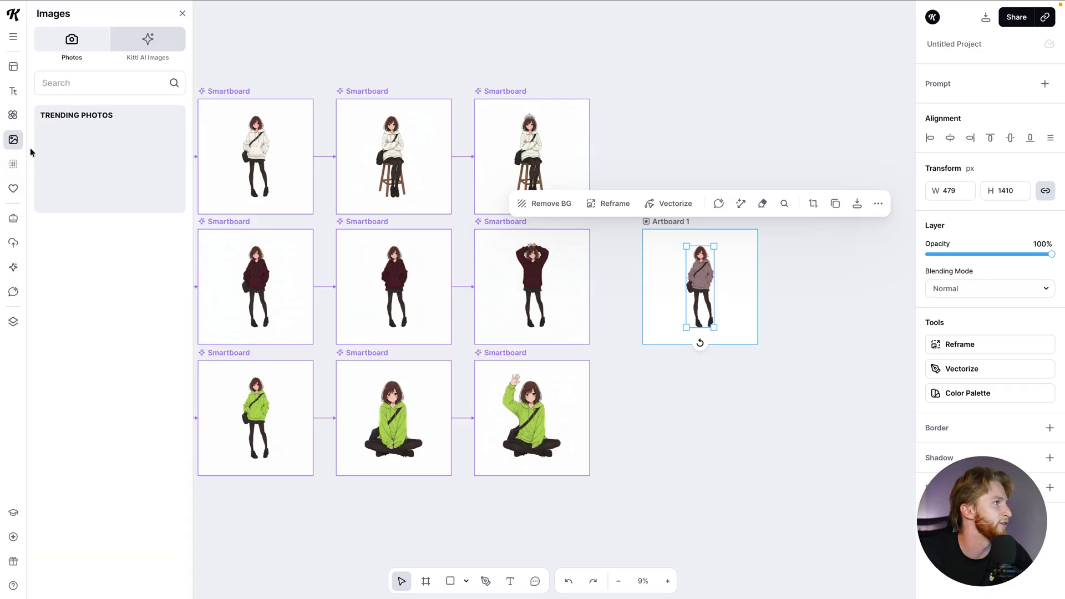
left_click(13, 115)
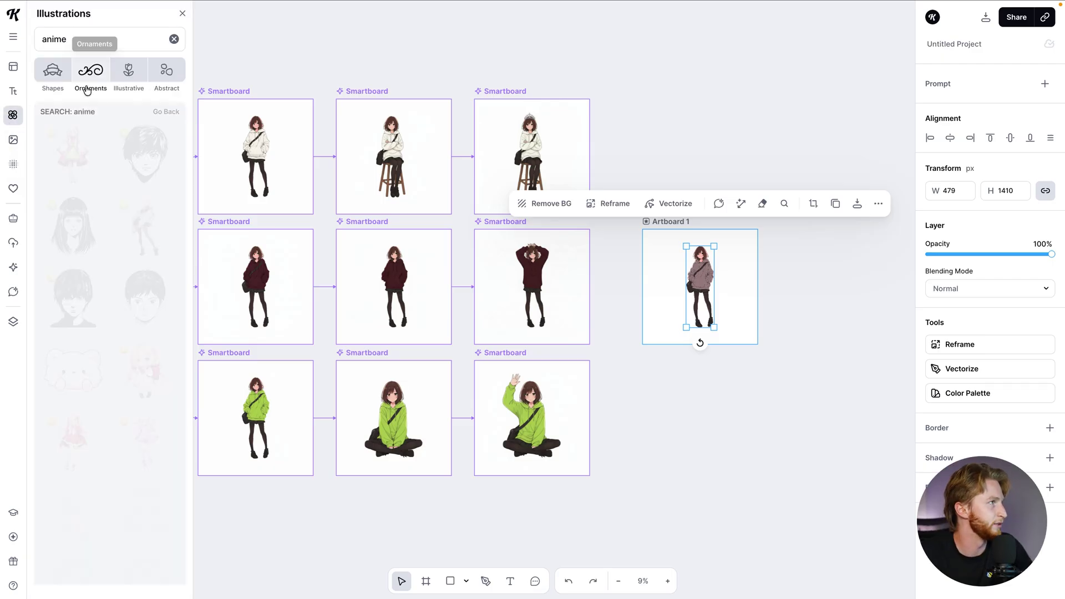
scroll(149, 319, "down", 15)
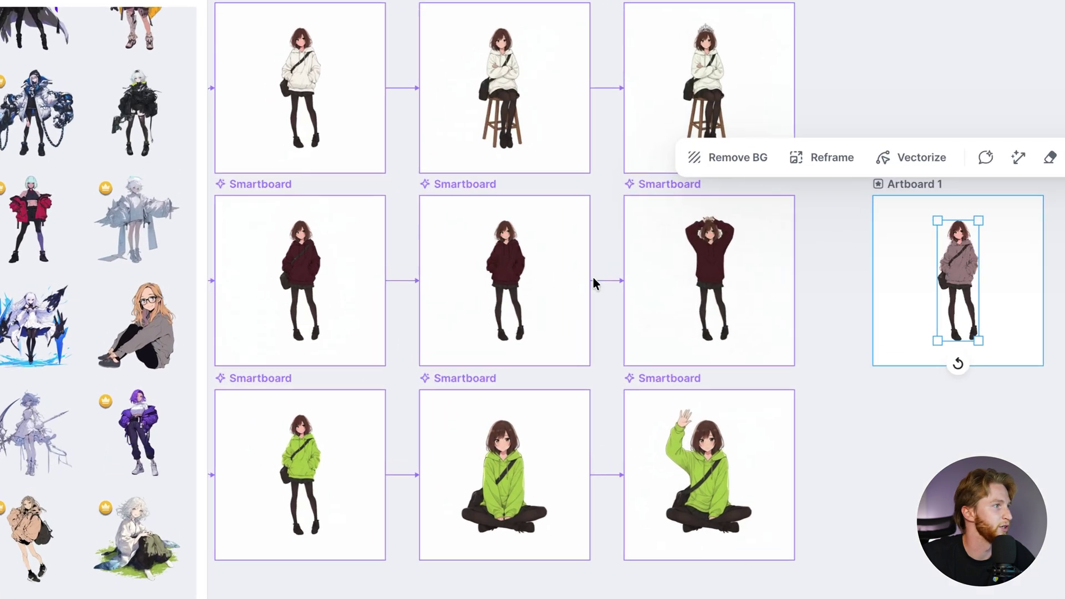
left_click(139, 336)
left_click(865, 356)
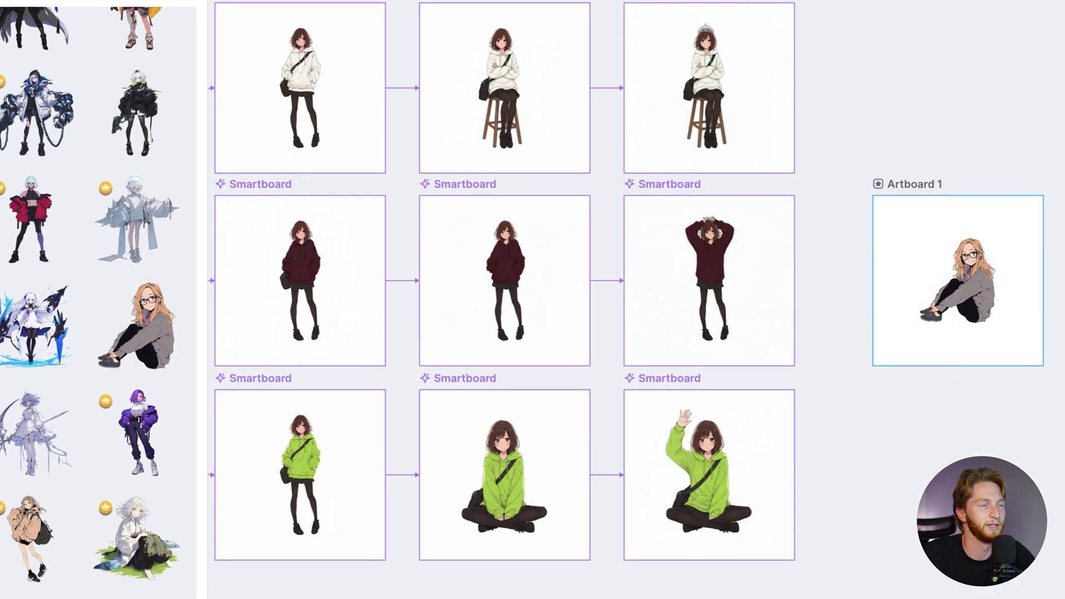
- Enlarge the seated blonde character slightly on its artboard
scroll(992, 266, "up", 3)
scroll(747, 273, "up", 2)
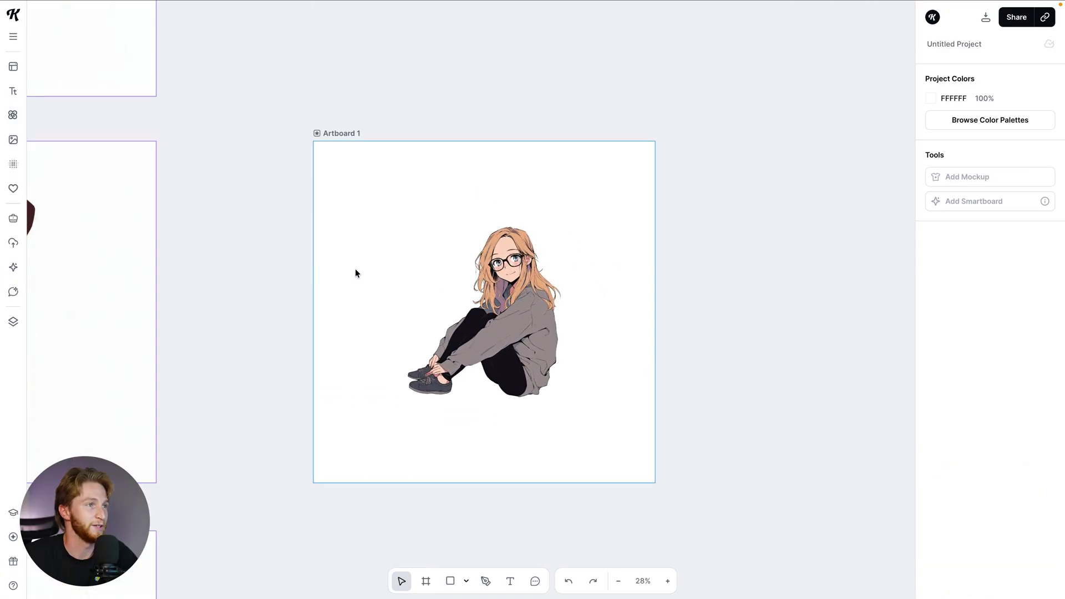
scroll(356, 272, "up", 1)
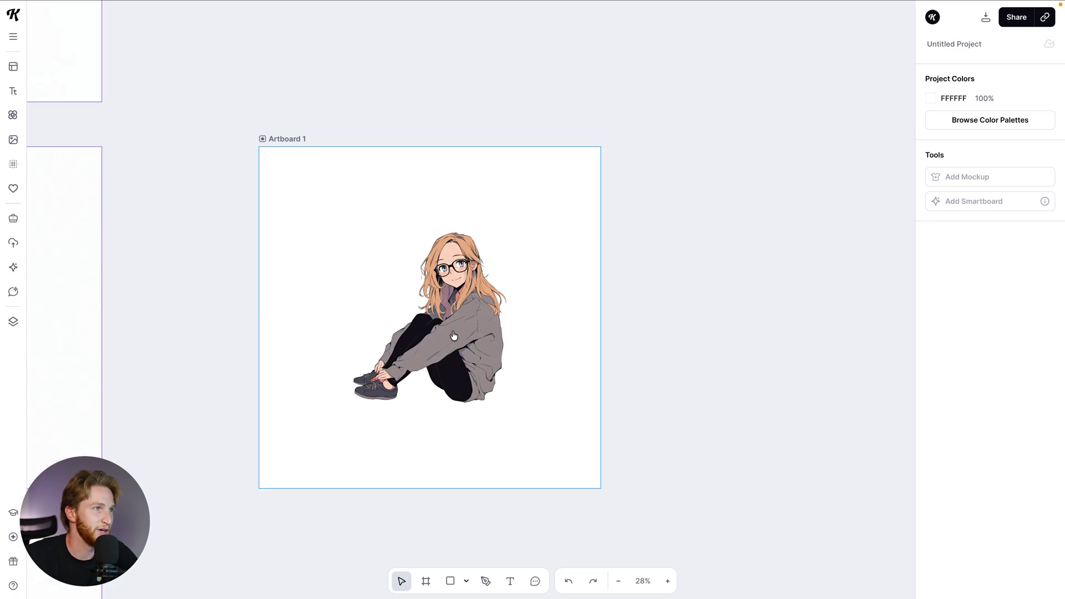
left_click(490, 326)
left_click_drag(515, 404, 514, 409)
left_click(618, 410)
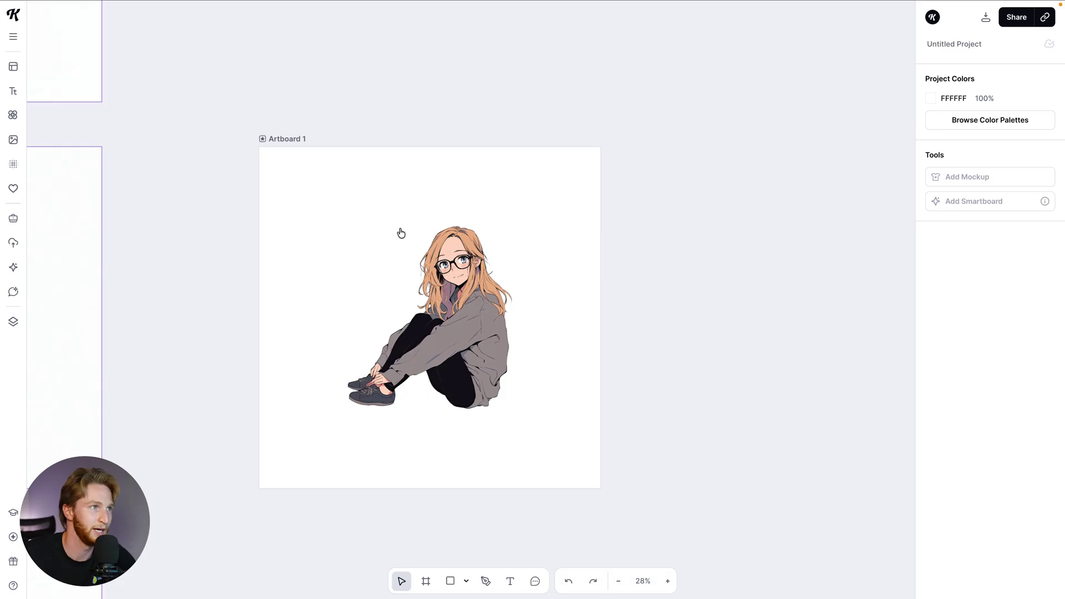
- Link a Smartboard to the blonde character's artboard and generate it with a prompt for standing, arms crossed, silver hair and green eyes
left_click(294, 140)
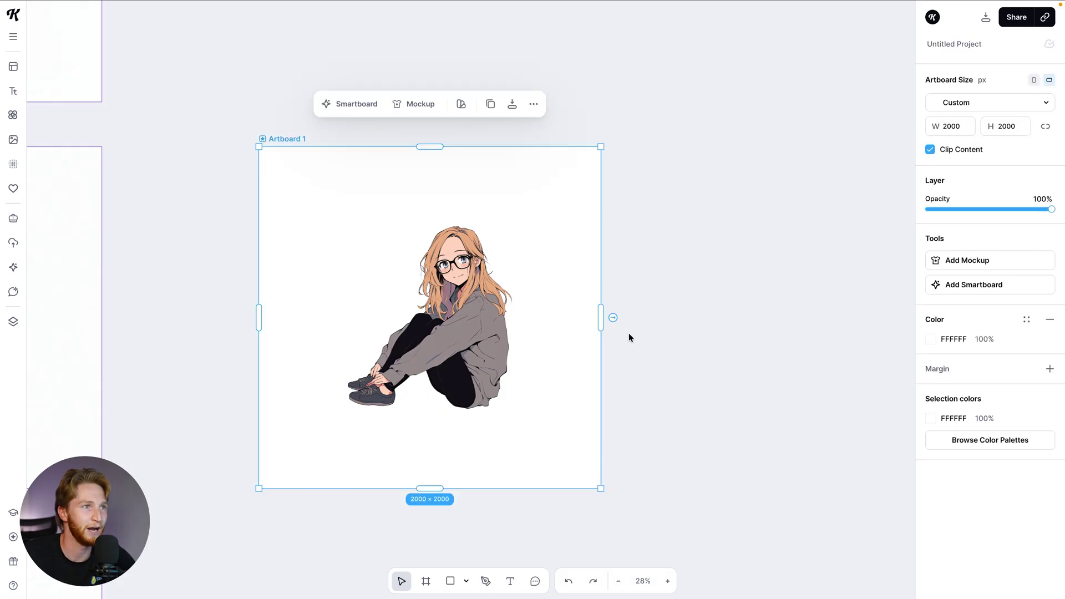
left_click(612, 317)
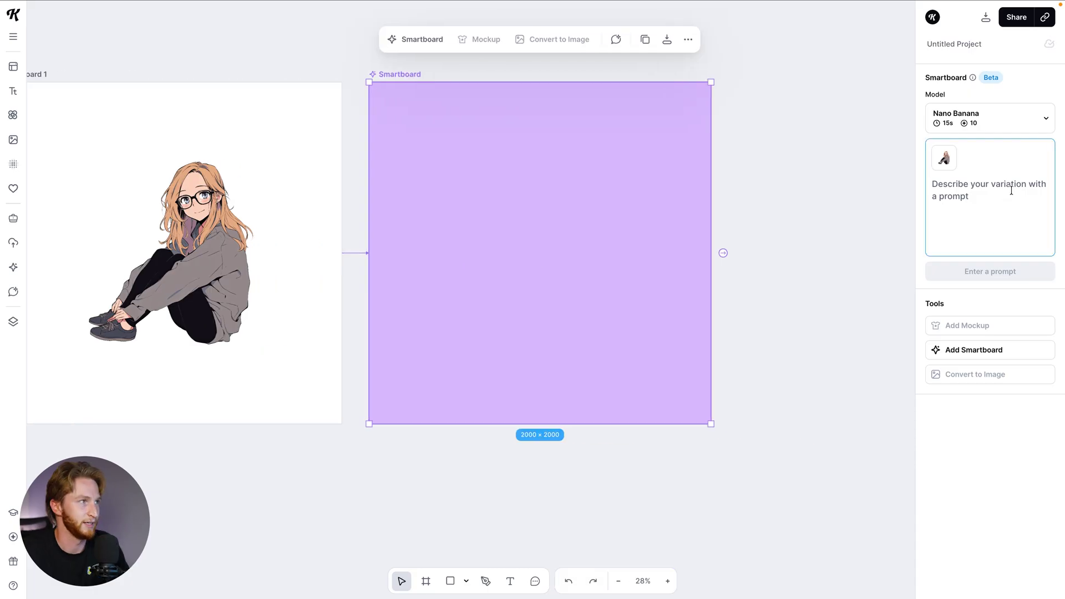
type("change the characters pose to standing with her arms crossed. Change the")
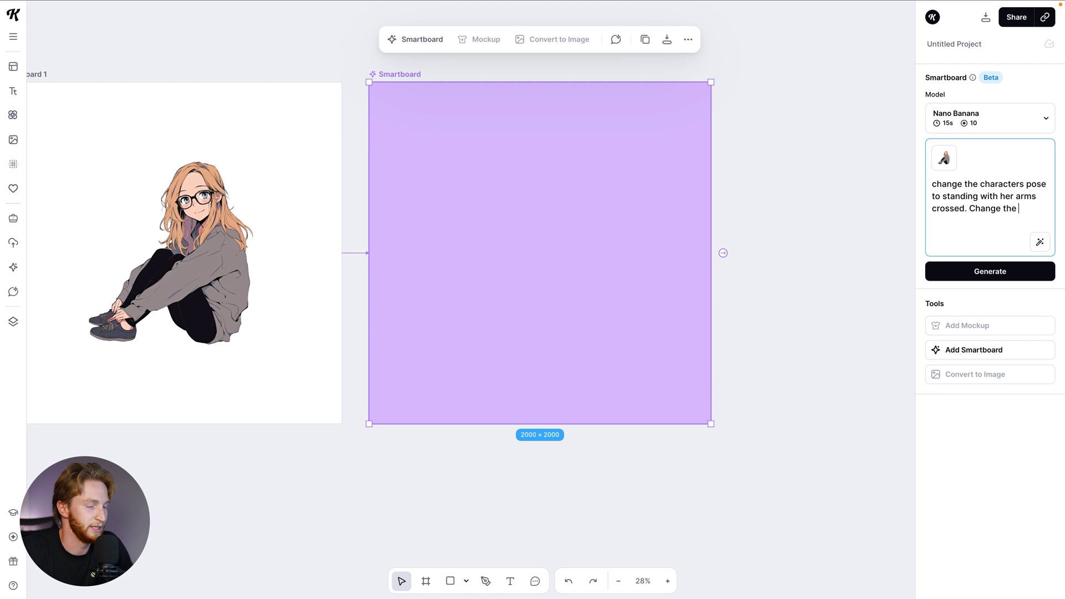
type("cters hair")
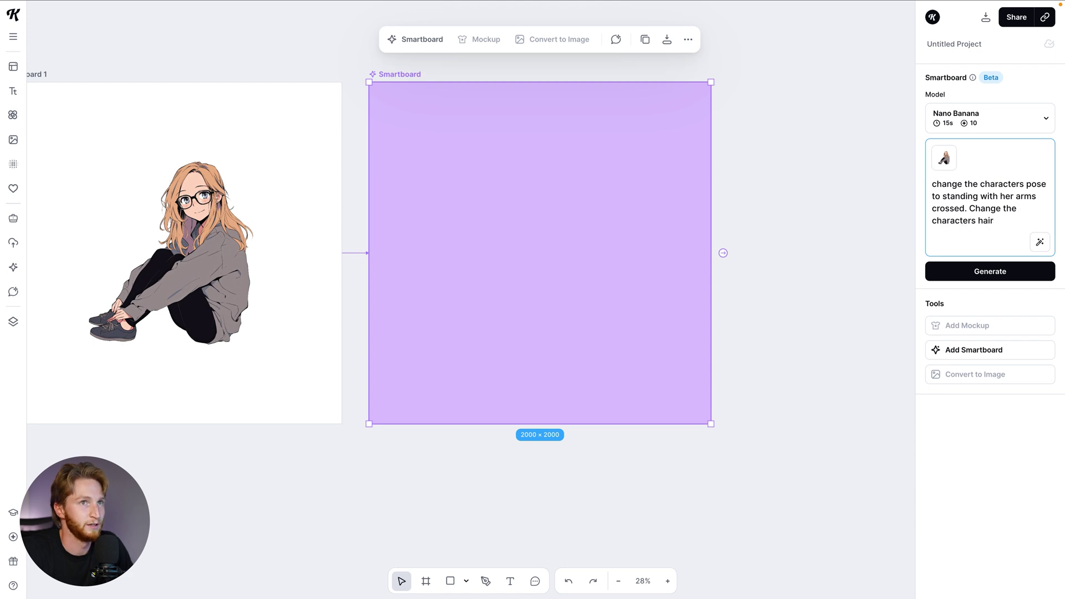
type(" color to si")
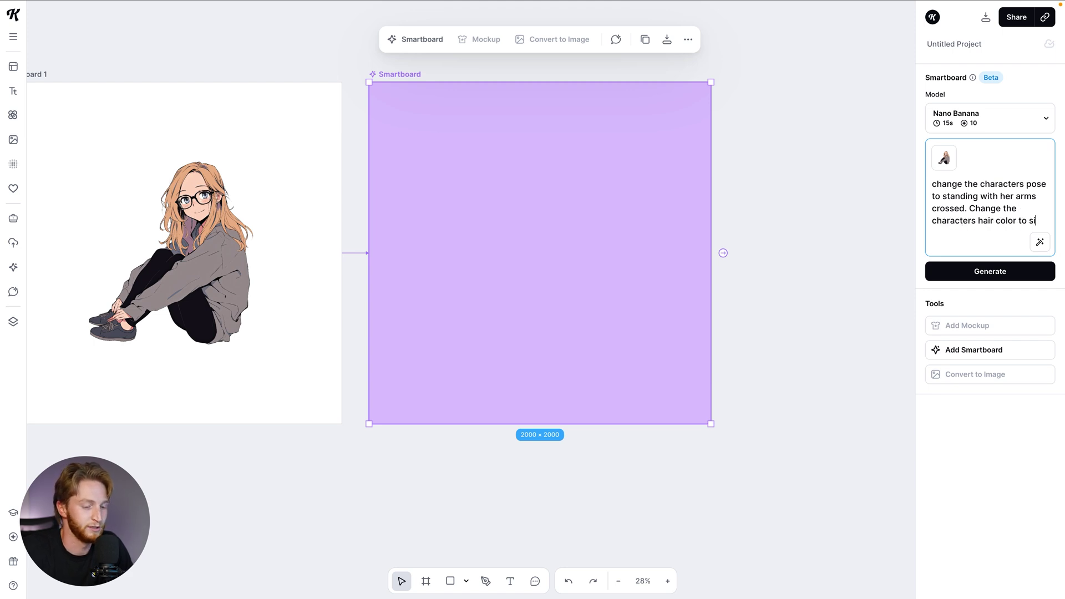
type("lver as well, and the eyes to green")
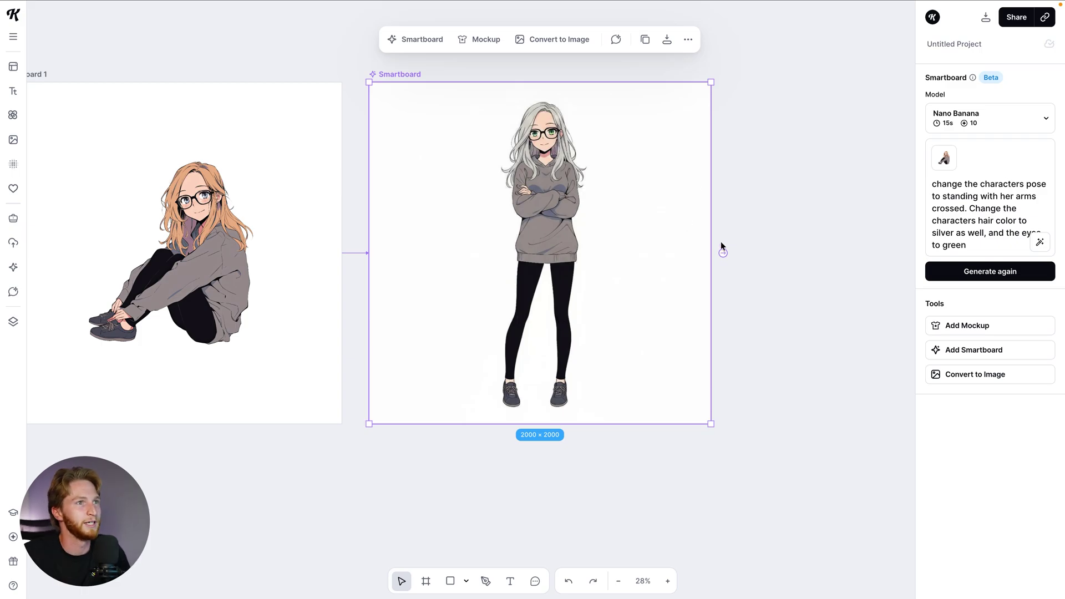
- Link a Smartboard to the silver-haired variation and generate it with "change the characters pose to sitting on a white stool with her right hand raised"
left_click(723, 252)
type("change the characters pose to sitting on a white stool with her right hand raised")
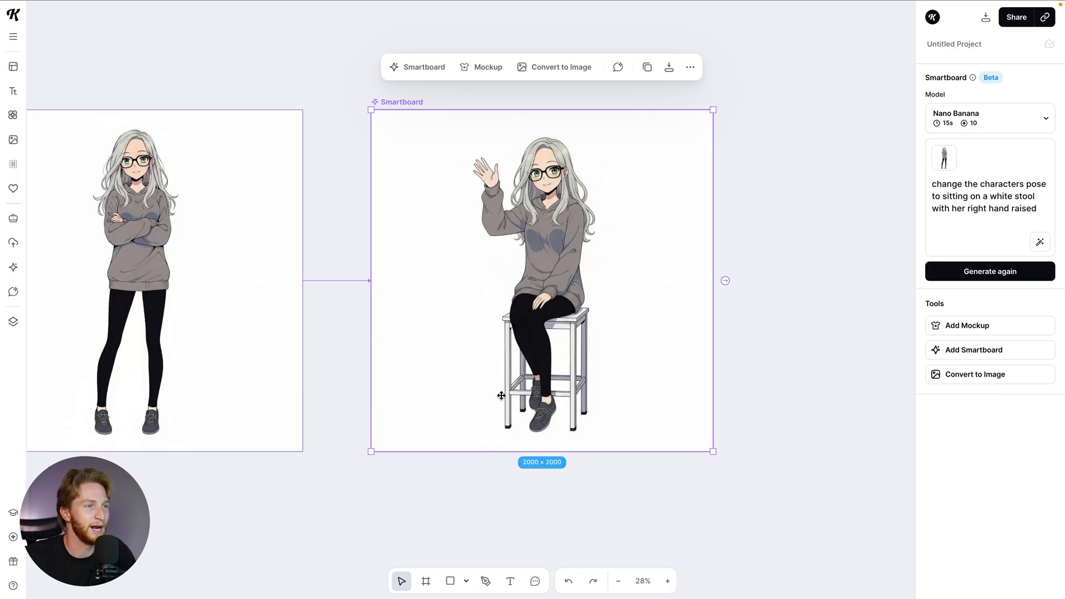
scroll(545, 255, "left", 5)
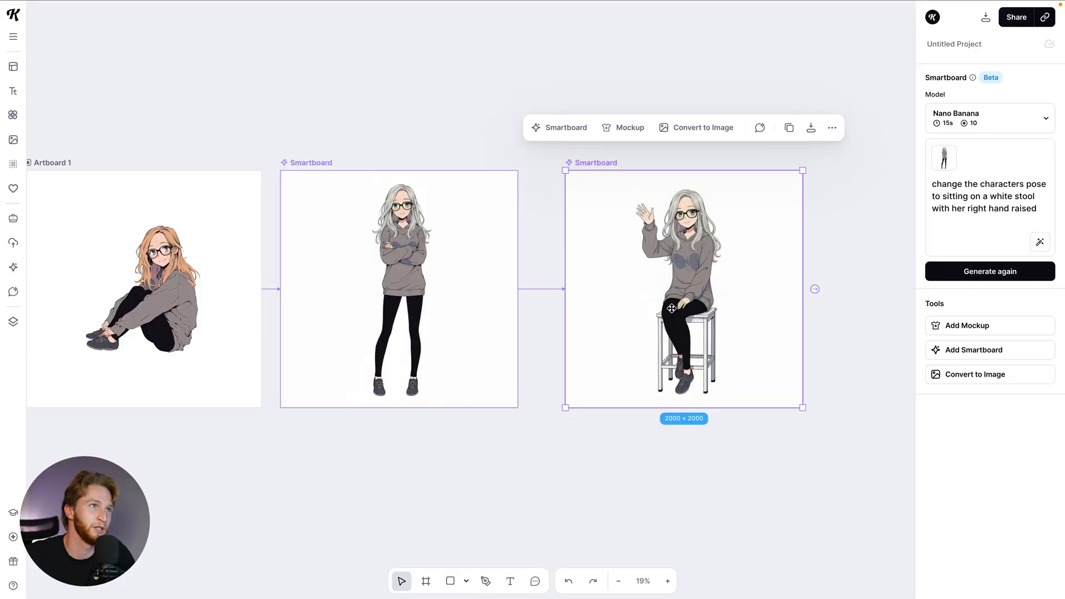
- Check which AI models are available for the white stool Smartboard, keeping the current choice, and deselect the board
scroll(653, 336, "right", 1)
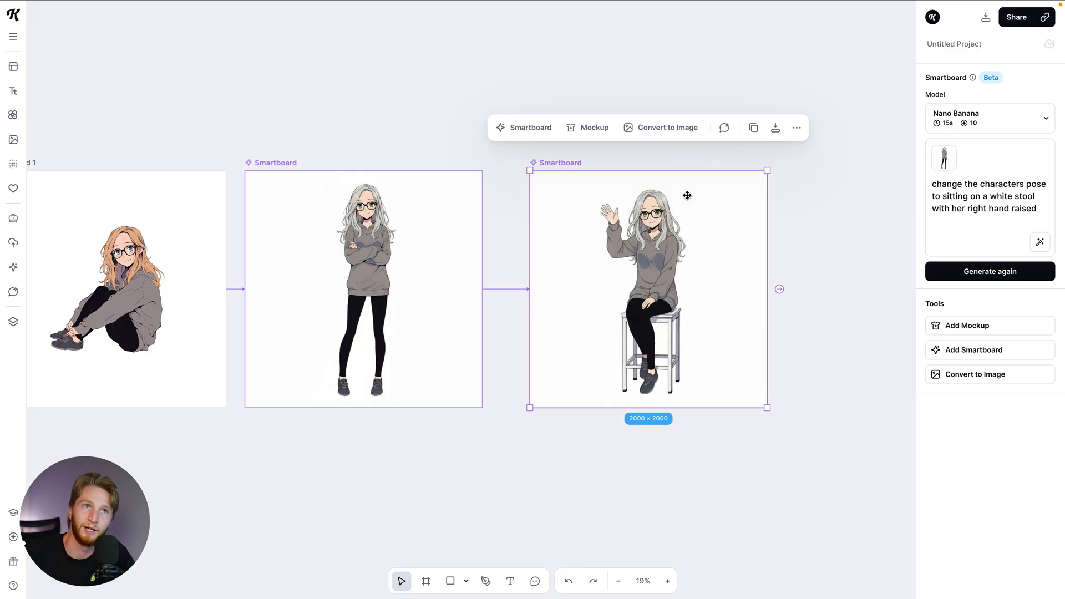
left_click(986, 123)
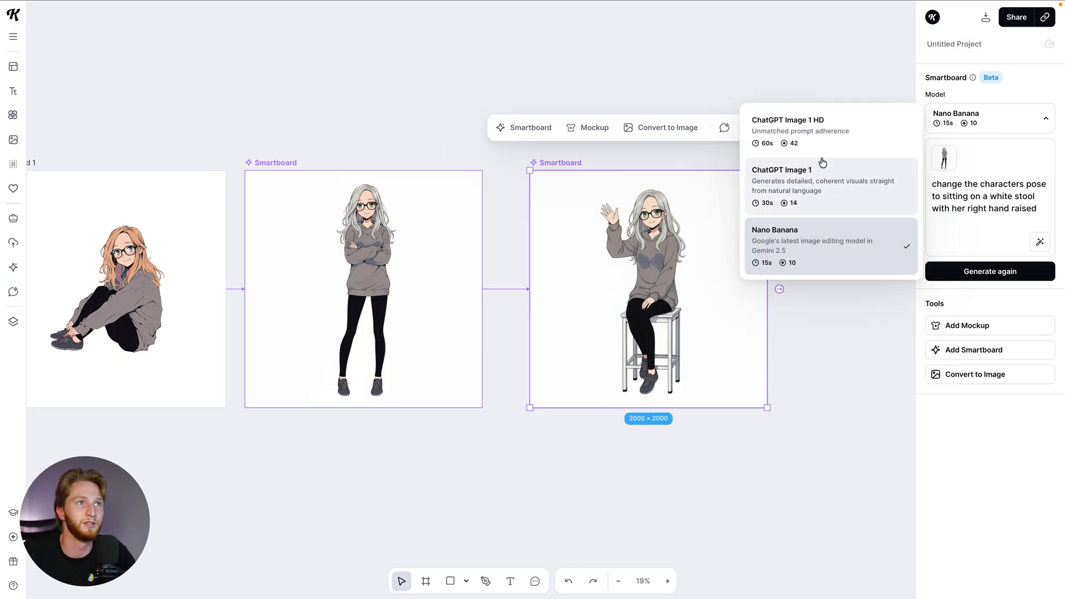
left_click(806, 391)
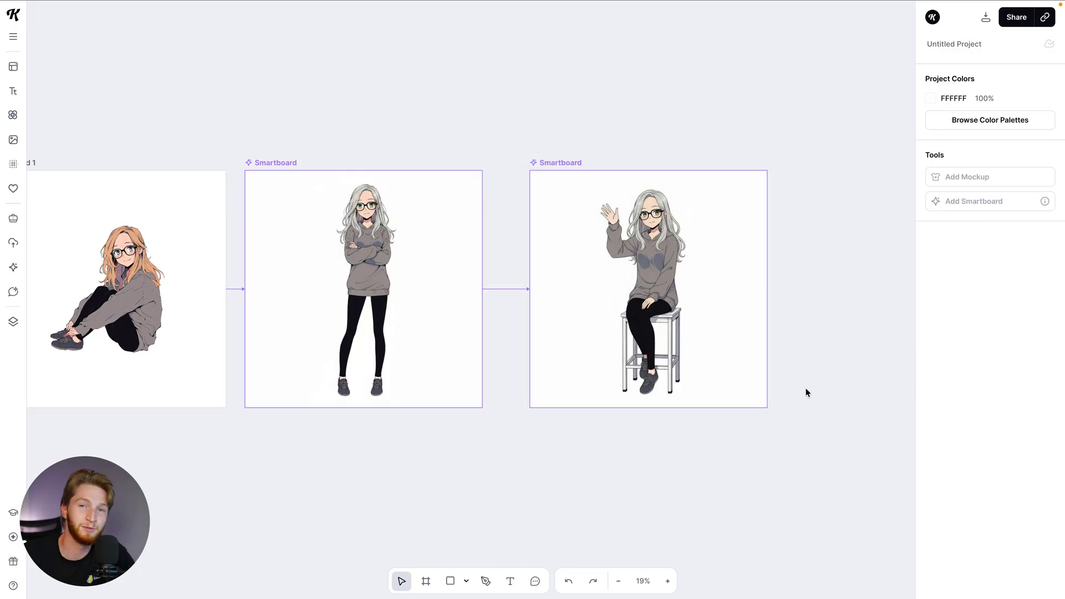